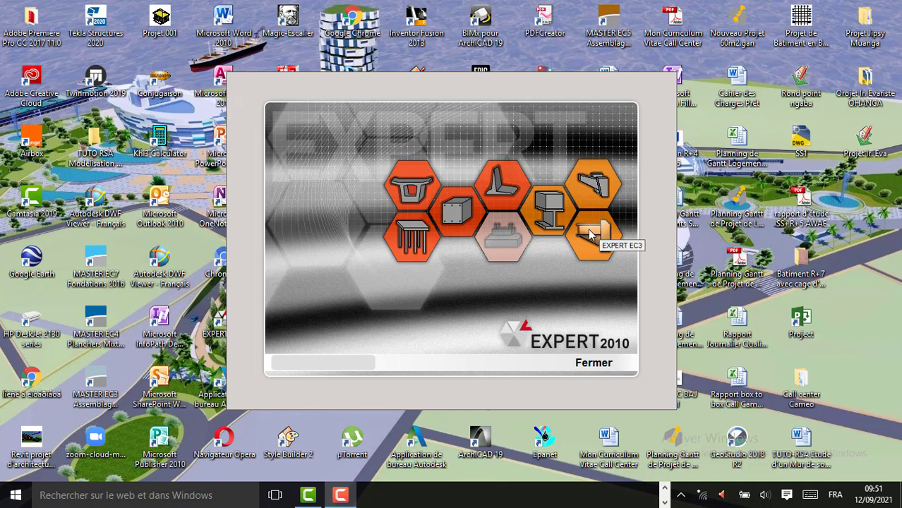
# Step: Open the retaining wall module and enable both the stem inclination and the footing inclination options
pyautogui.click(590, 235)
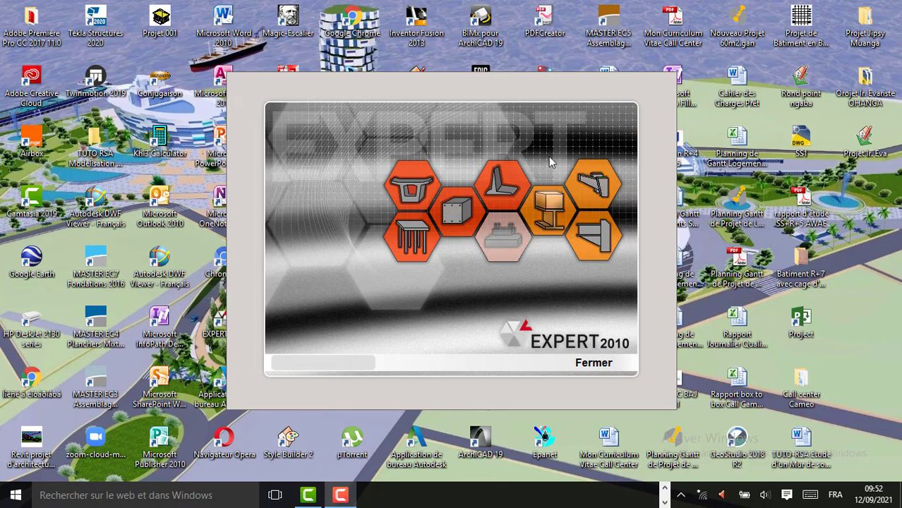
pyautogui.click(493, 195)
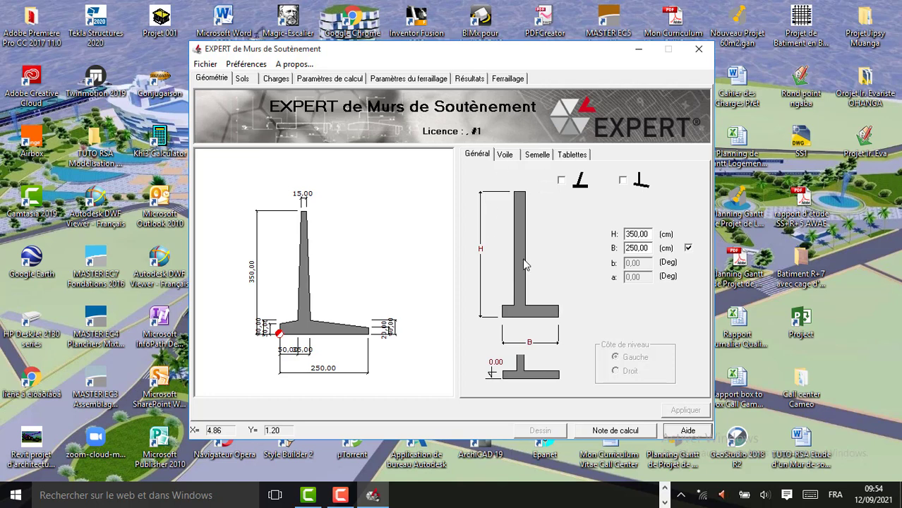
pyautogui.click(561, 180)
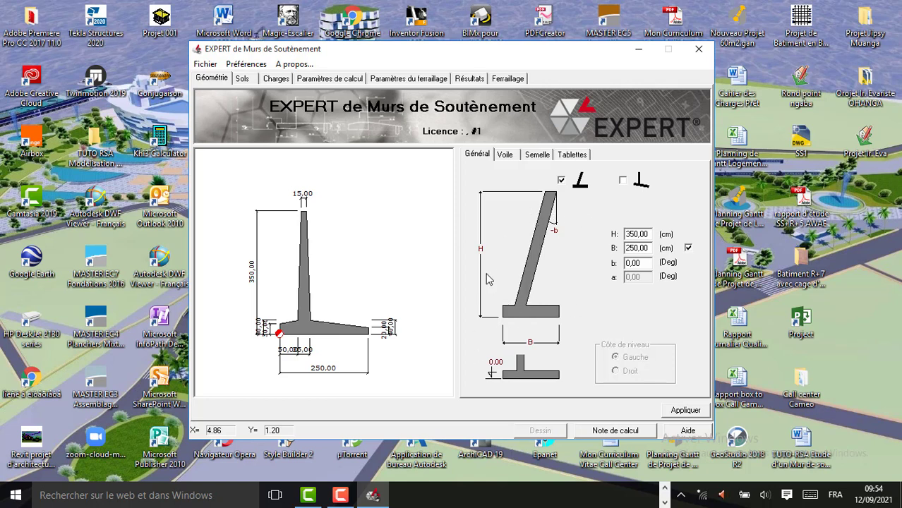
pyautogui.click(623, 181)
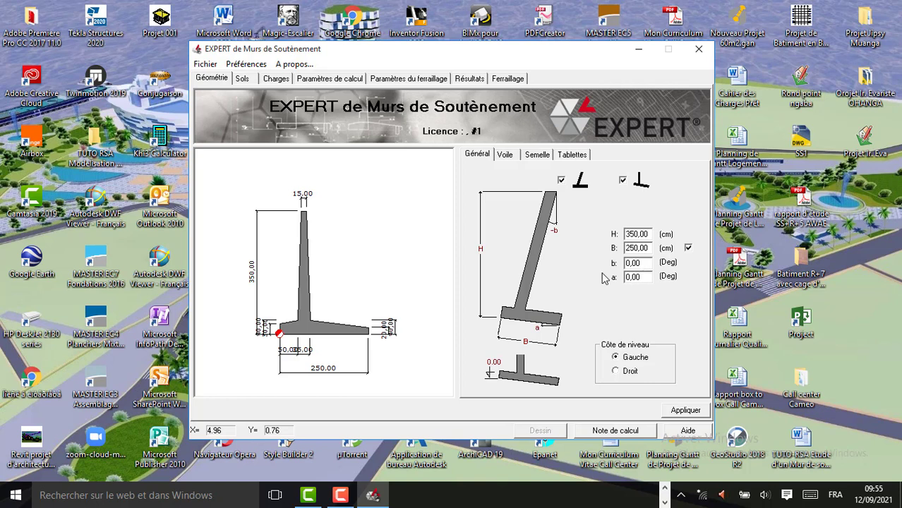
# Step: Try footing inclination angles a of 45 and 20 degrees, applying each one to the wall
pyautogui.click(632, 277)
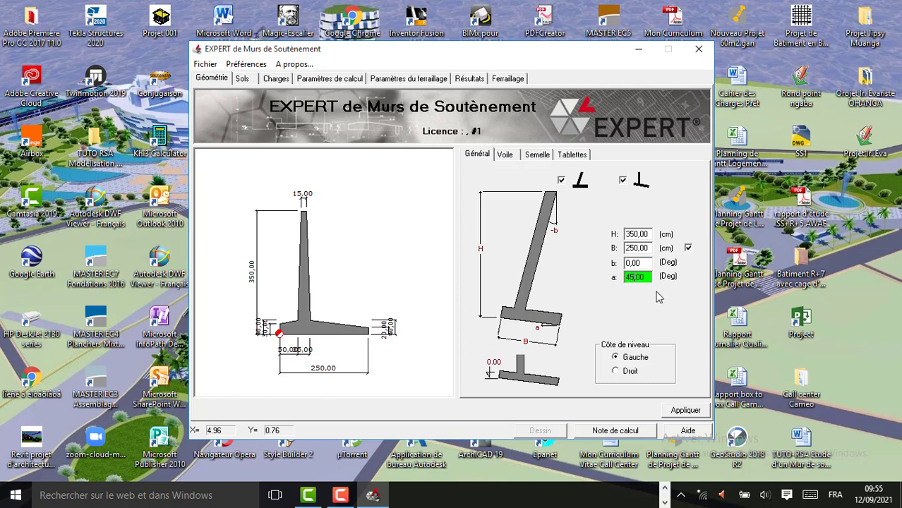
pyautogui.click(686, 410)
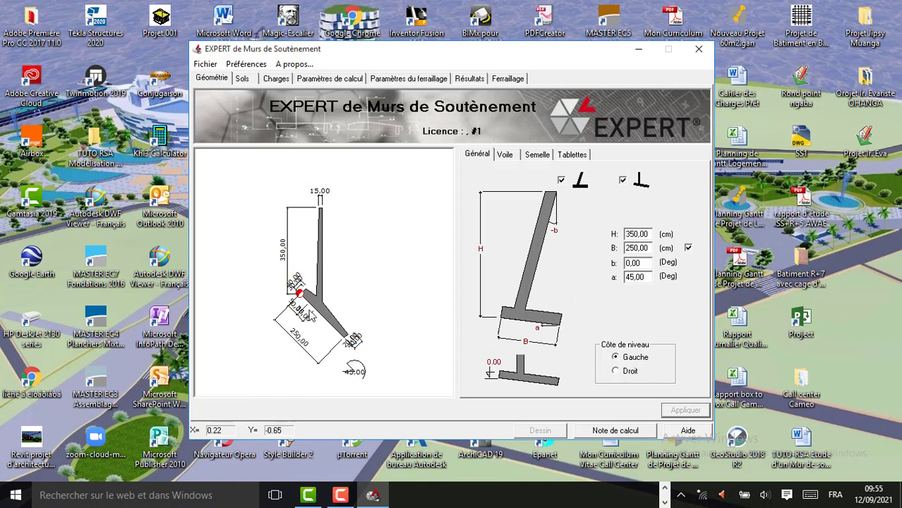
pyautogui.click(633, 277)
pyautogui.press('BackSpace')
pyautogui.press('BackSpace')
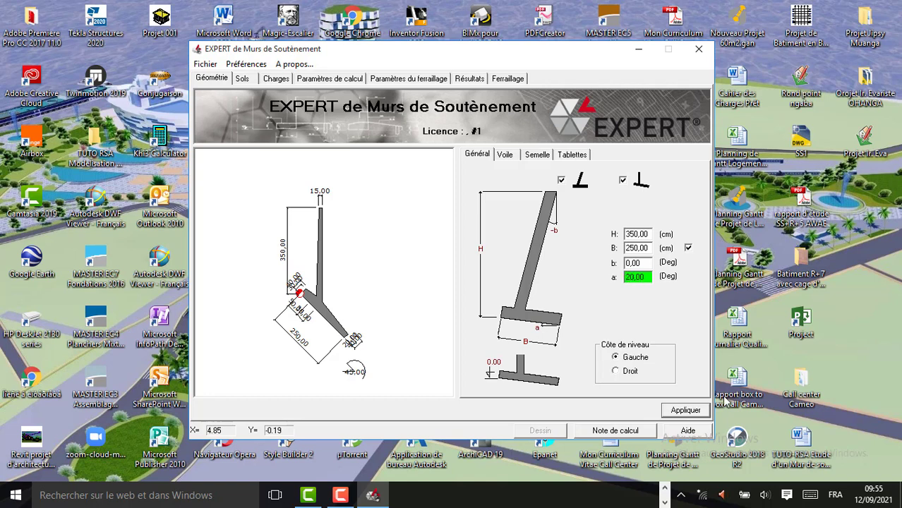
pyautogui.click(684, 410)
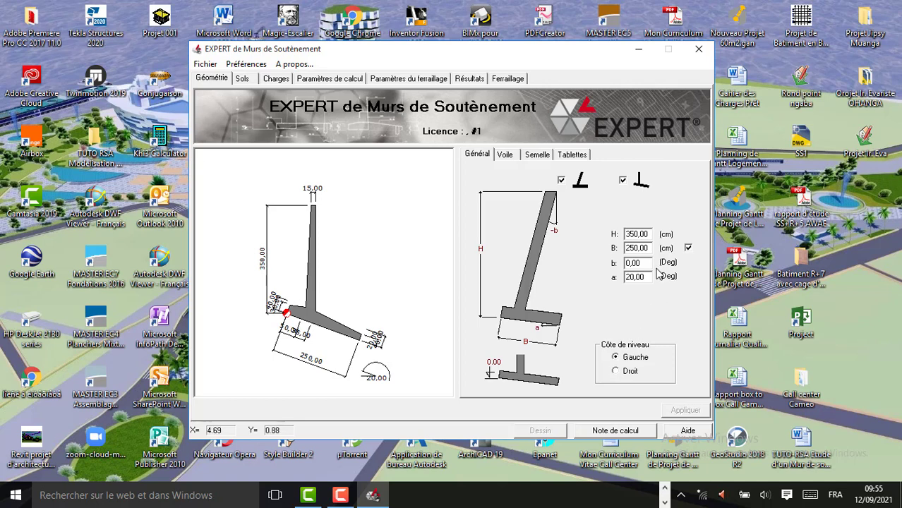
# Step: Apply a stem inclination b of 10 degrees and reset it to 0 degrees
pyautogui.click(633, 263)
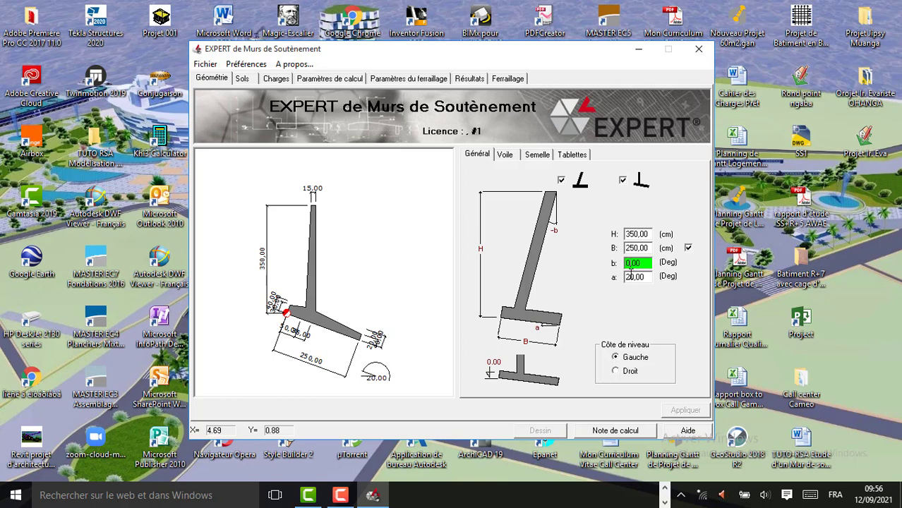
pyautogui.press('Delete')
pyautogui.click(685, 412)
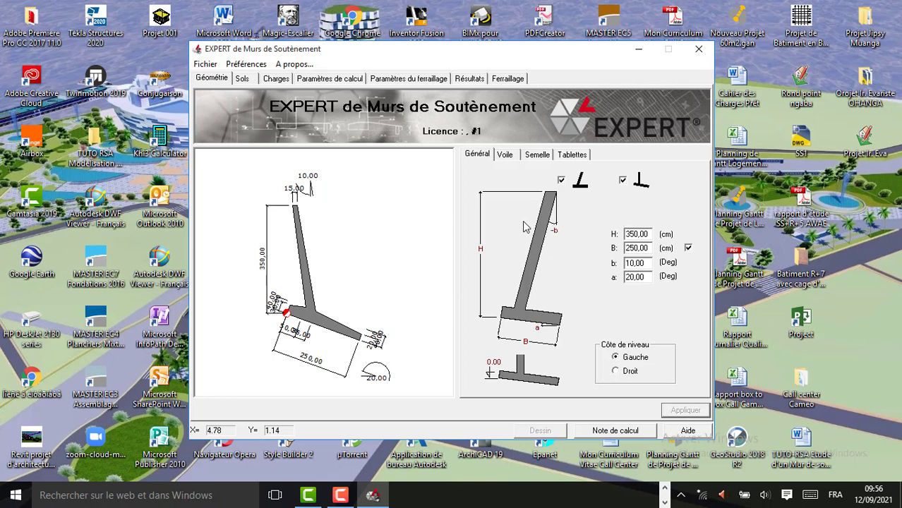
pyautogui.click(633, 262)
pyautogui.press('BackSpace')
pyautogui.press('BackSpace')
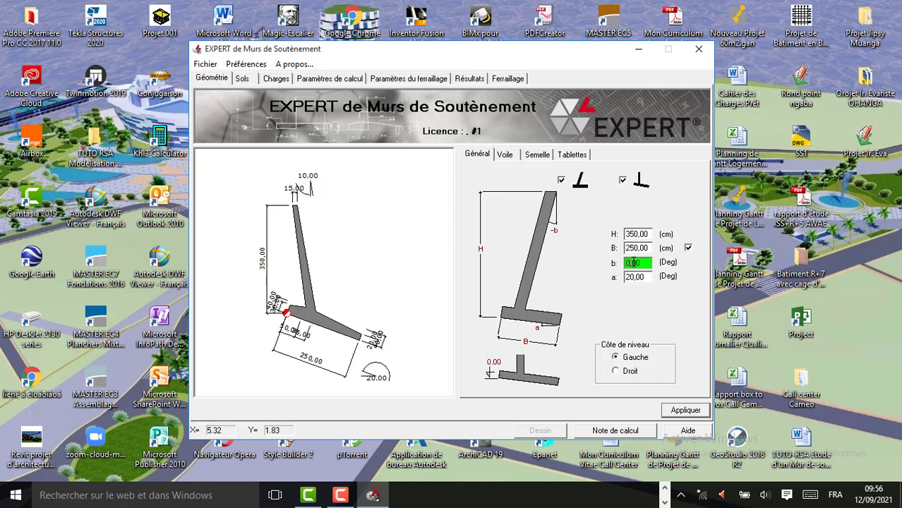
pyautogui.write('0')
pyautogui.click(681, 409)
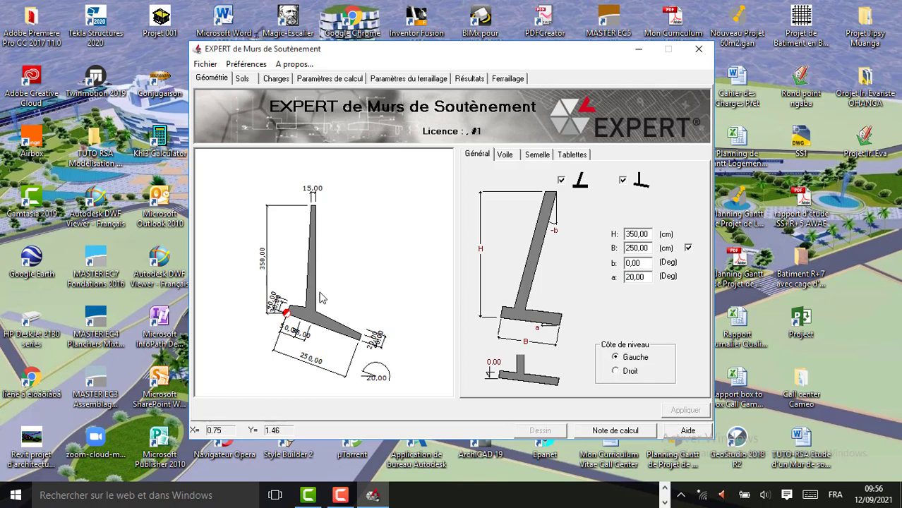
# Step: Set the stem inclination b to -10 degrees and apply it to the wall
pyautogui.click(631, 264)
pyautogui.press('BackSpace')
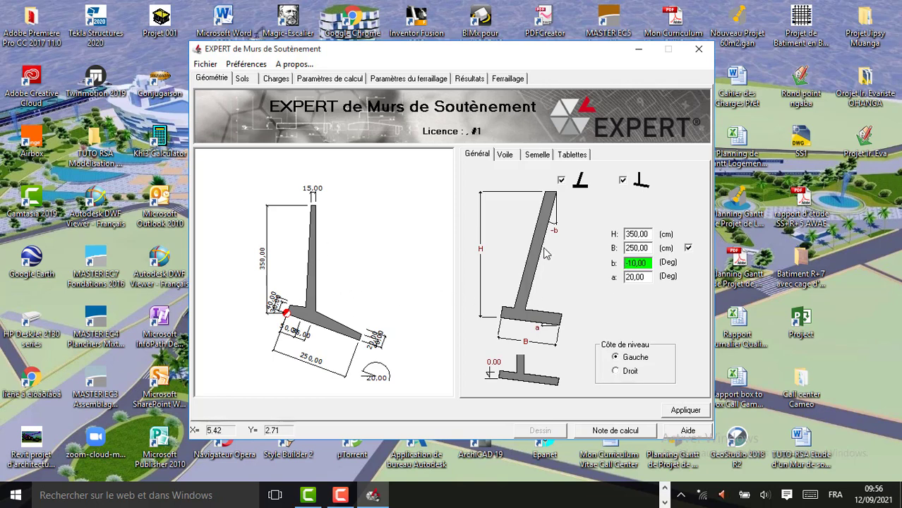
pyautogui.click(694, 411)
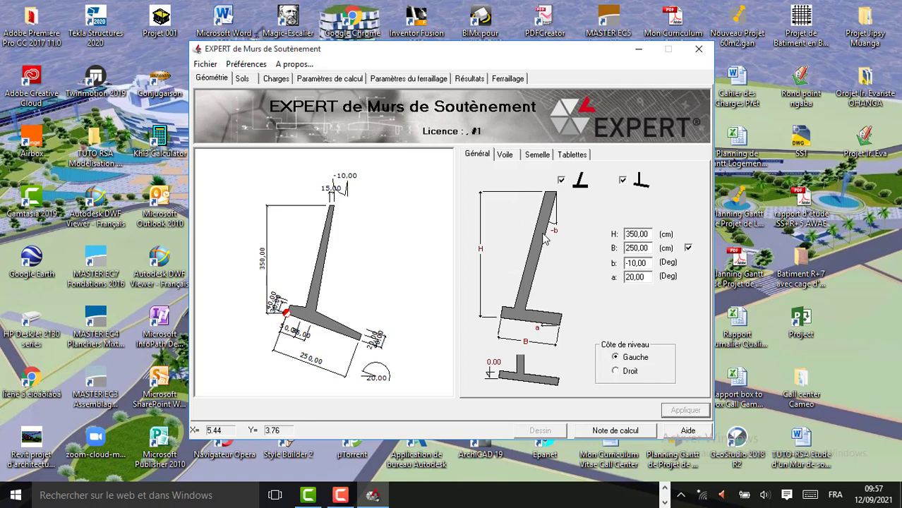
# Step: Reset the footing inclination a to 0 degrees and apply a stem inclination b of -15 degrees
pyautogui.click(633, 276)
pyautogui.press('BackSpace')
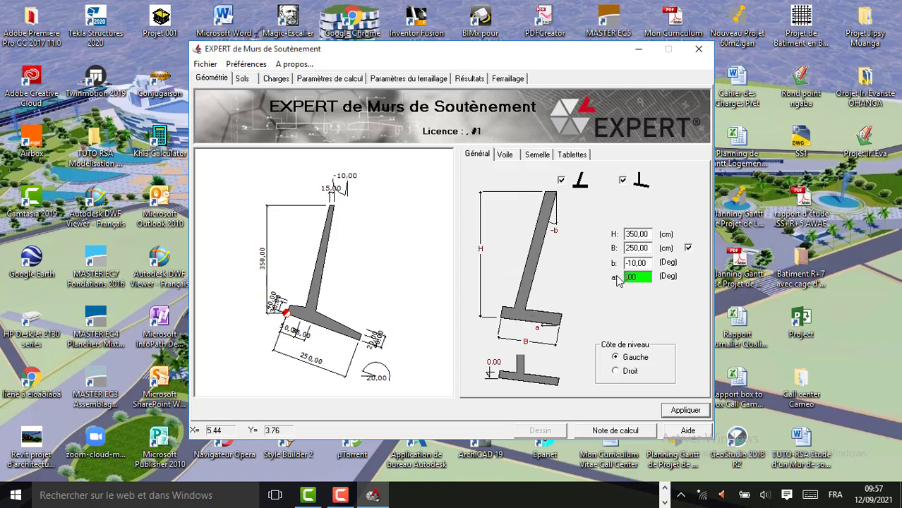
pyautogui.click(676, 409)
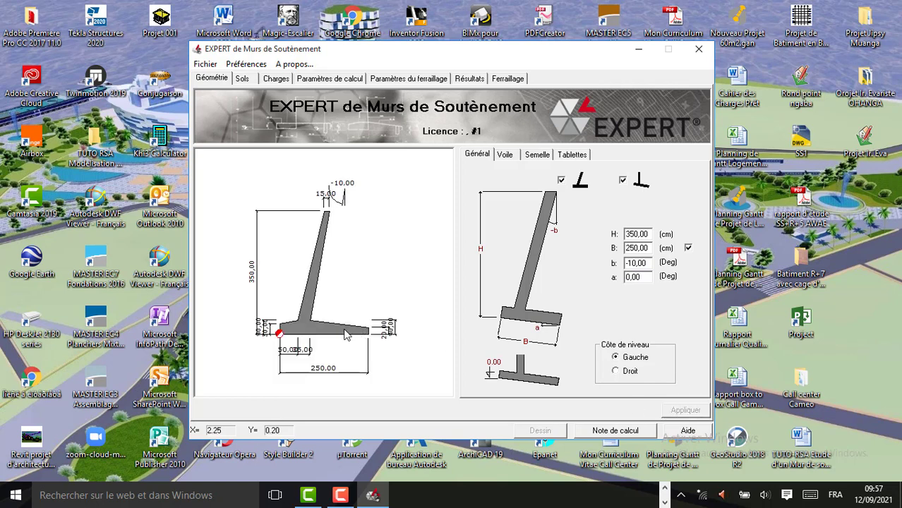
pyautogui.click(634, 265)
pyautogui.press('BackSpace')
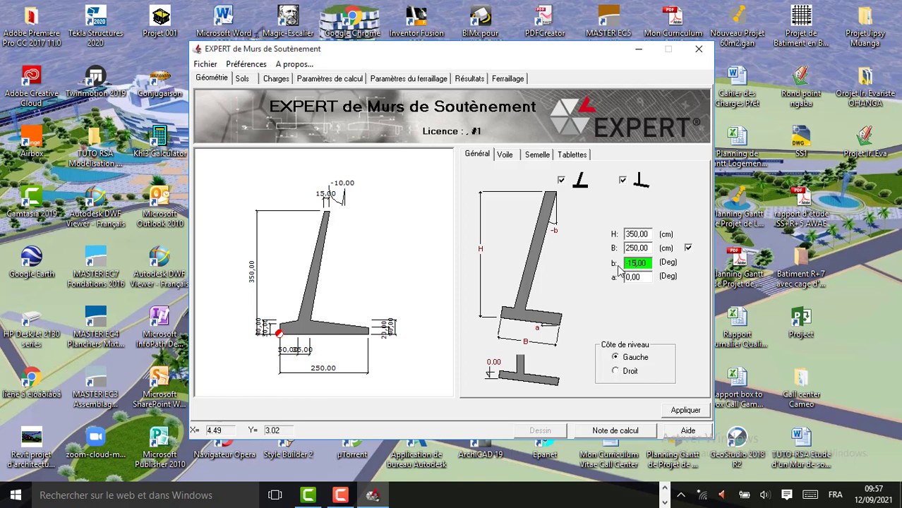
pyautogui.write('5')
pyautogui.click(683, 413)
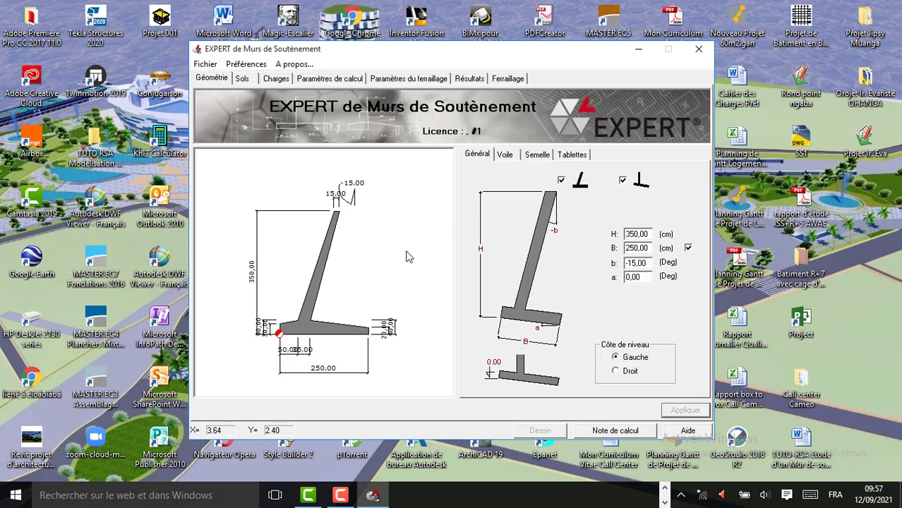
# Step: Disable the footing inclination option and apply the change, keeping the stem inclination option enabled
pyautogui.click(622, 181)
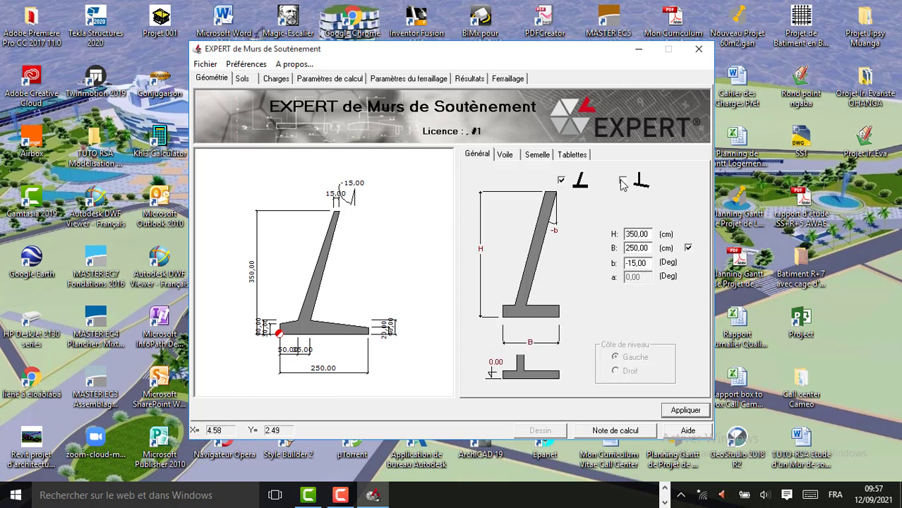
pyautogui.click(622, 180)
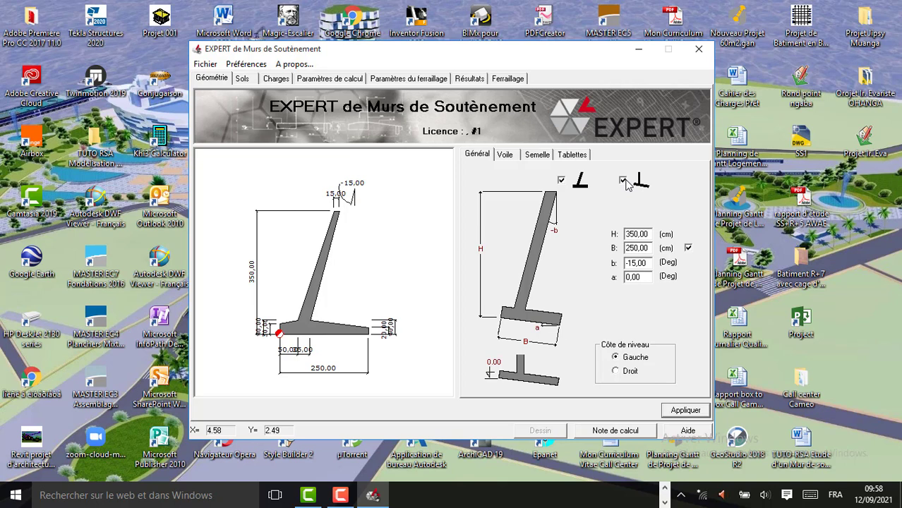
pyautogui.click(623, 182)
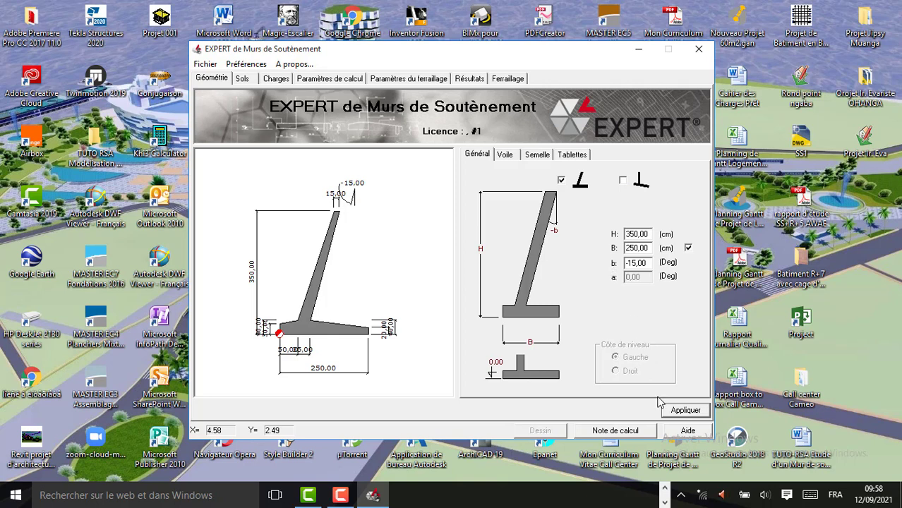
pyautogui.click(679, 411)
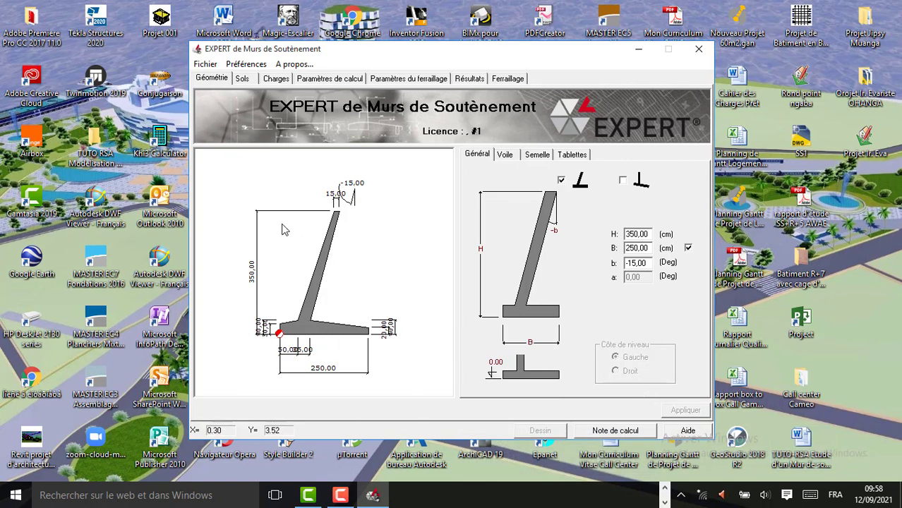
# Step: Set the wall's total height H to 400 cm and the footing width B to 300 cm, and apply
pyautogui.doubleClick(636, 235)
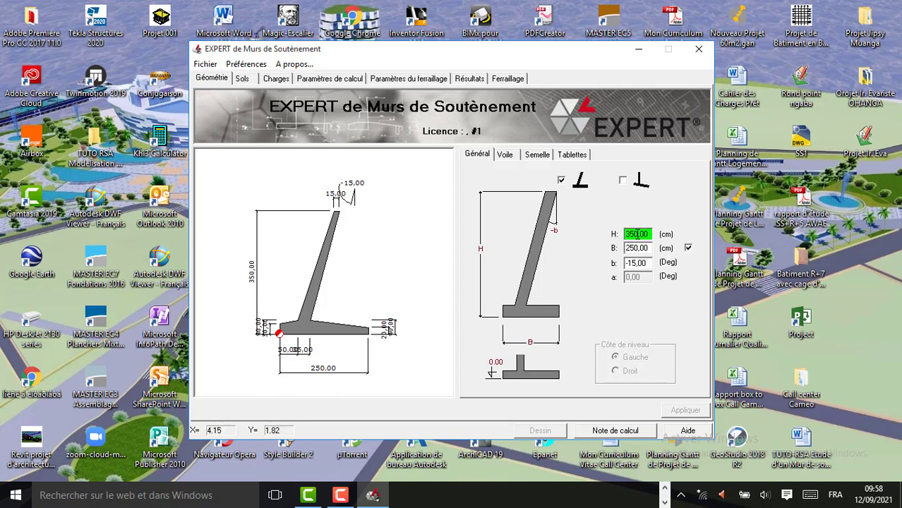
pyautogui.press('BackSpace')
pyautogui.write('400')
pyautogui.click(636, 248)
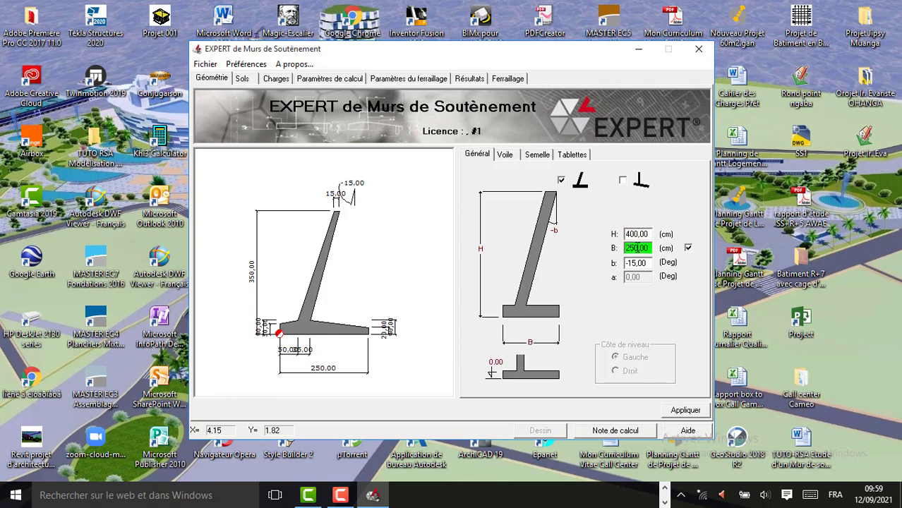
pyautogui.press('BackSpace')
pyautogui.press('BackSpace')
pyautogui.press('BackSpace')
pyautogui.click(685, 410)
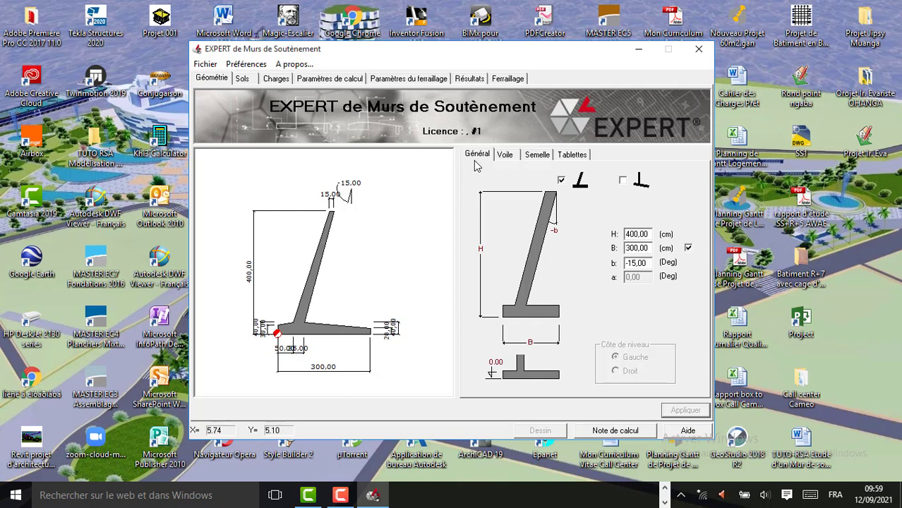
# Step: In the stem geometry settings, try a toe offset bw of 60 cm and restore it to 50 cm
pyautogui.click(505, 160)
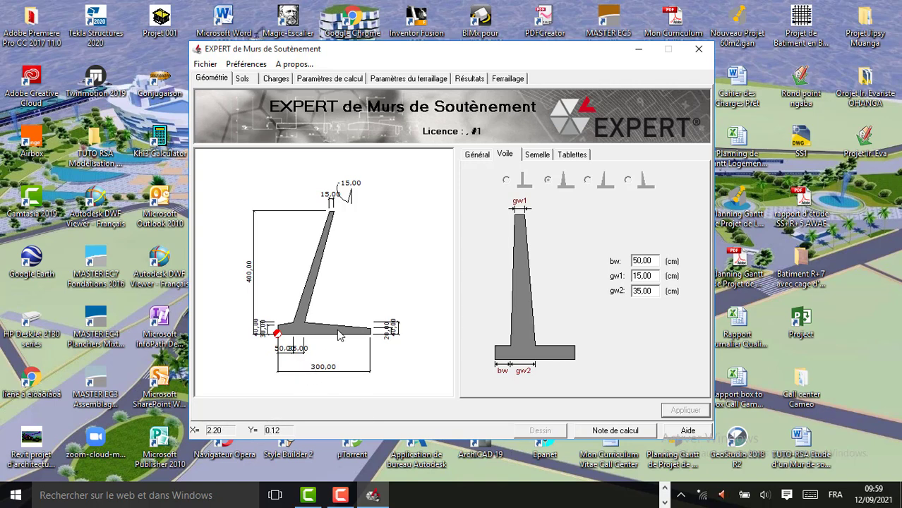
pyautogui.click(642, 261)
pyautogui.press('BackSpace')
pyautogui.press('BackSpace')
pyautogui.write('60')
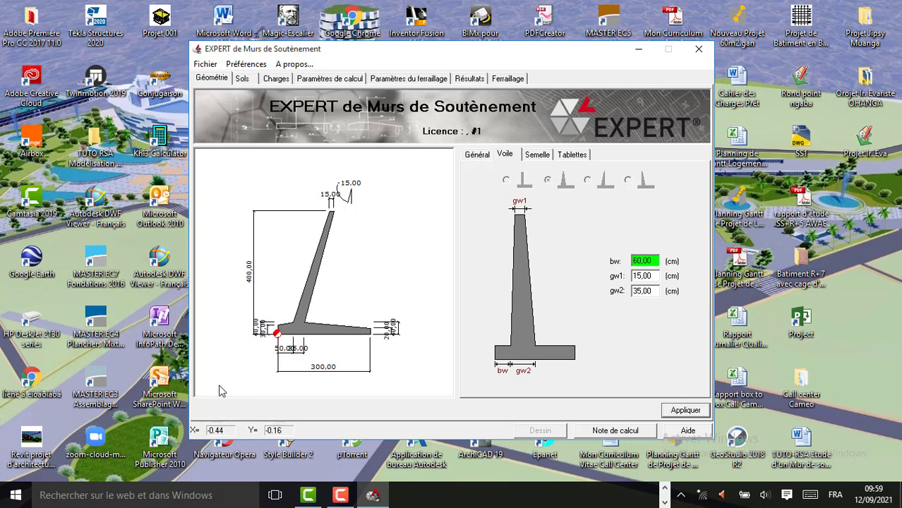
pyautogui.click(687, 412)
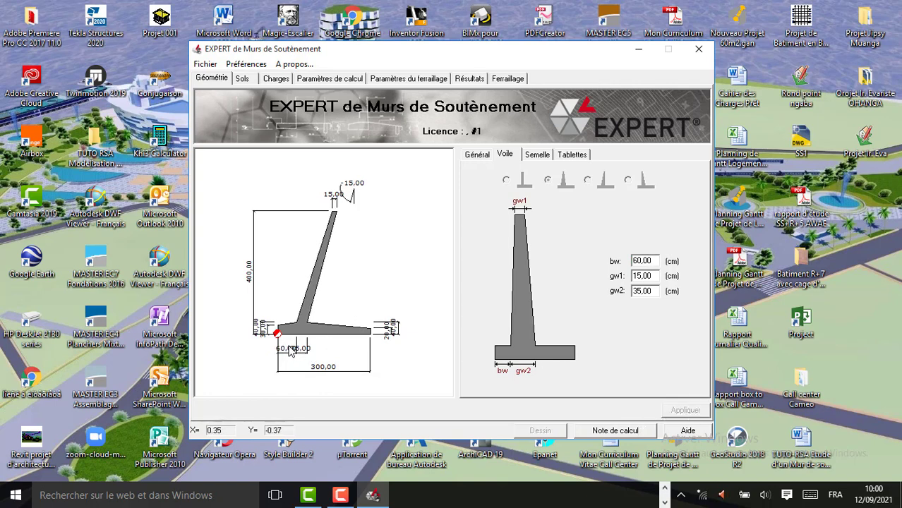
pyautogui.click(640, 260)
pyautogui.press('BackSpace')
pyautogui.press('BackSpace')
pyautogui.write('50')
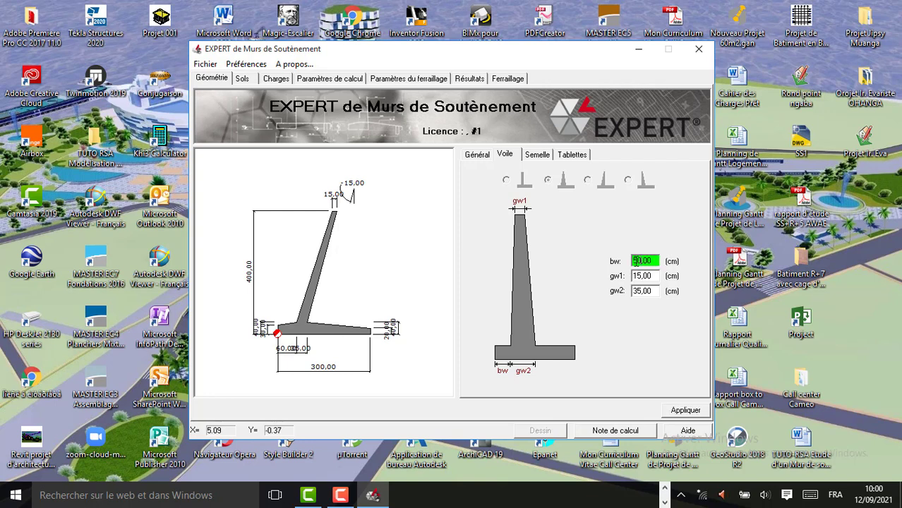
pyautogui.click(686, 410)
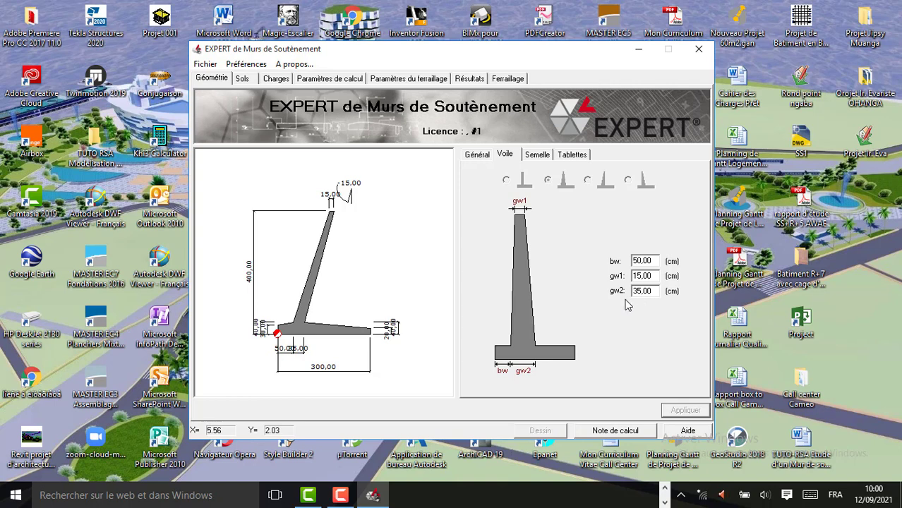
# Step: Set the stem's top thickness gw1 to 20 cm and its base thickness gw2 to 40 cm, applying both
pyautogui.doubleClick(635, 275)
pyautogui.write('20,00')
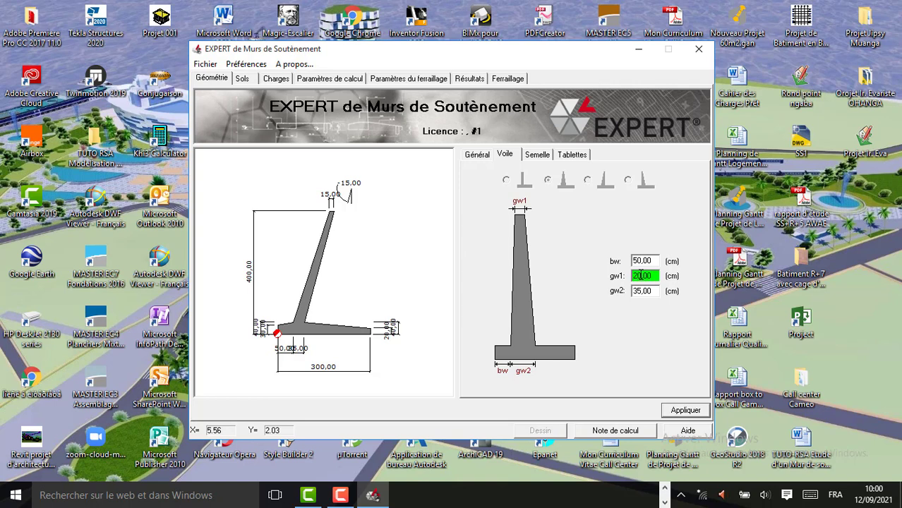
pyautogui.click(679, 414)
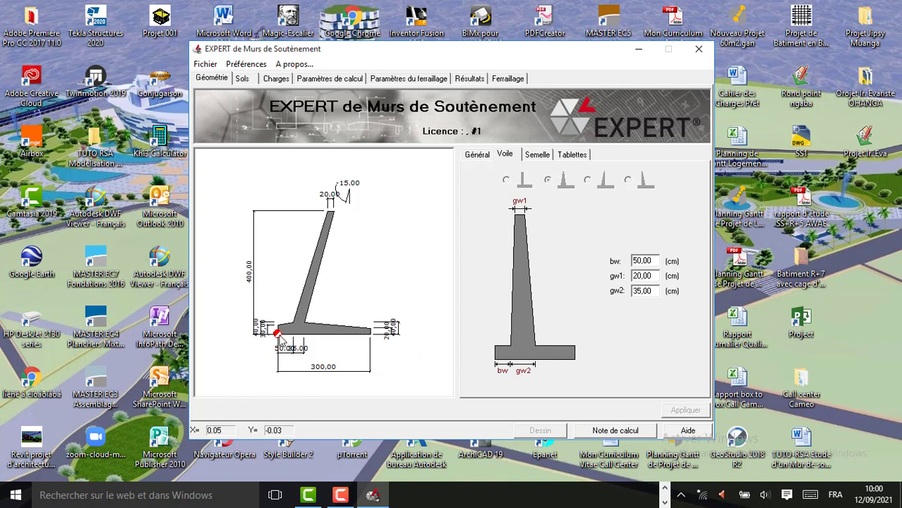
pyautogui.click(639, 290)
pyautogui.press('BackSpace')
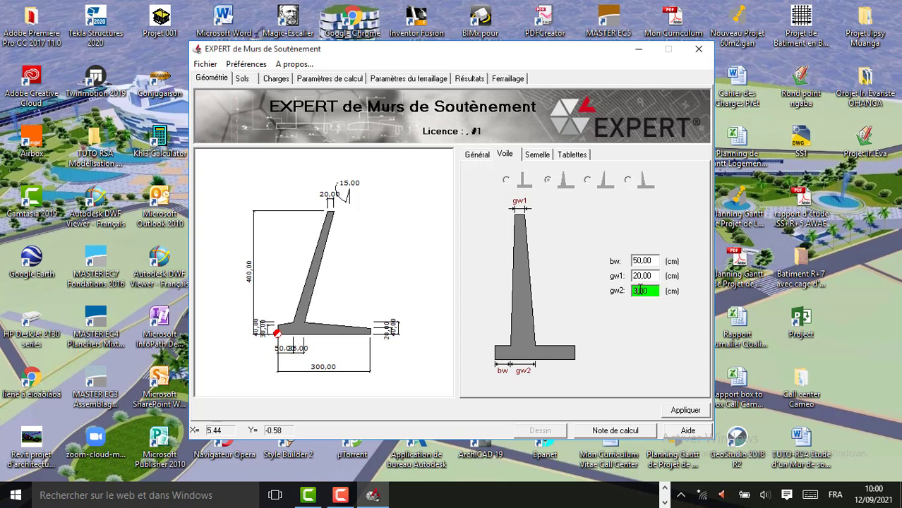
pyautogui.write('40')
pyautogui.click(684, 410)
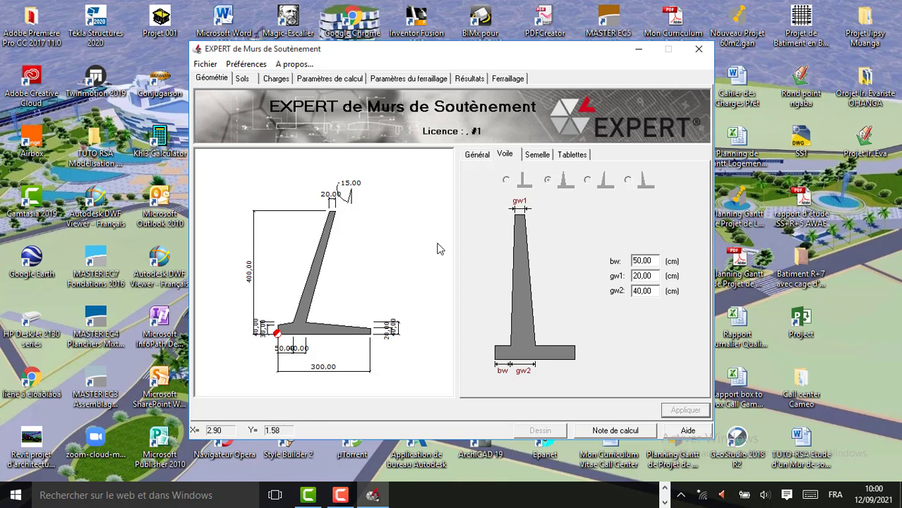
# Step: In the footing geometry settings, set the toe edge thickness gf1 to 40 cm and apply the change
pyautogui.click(539, 156)
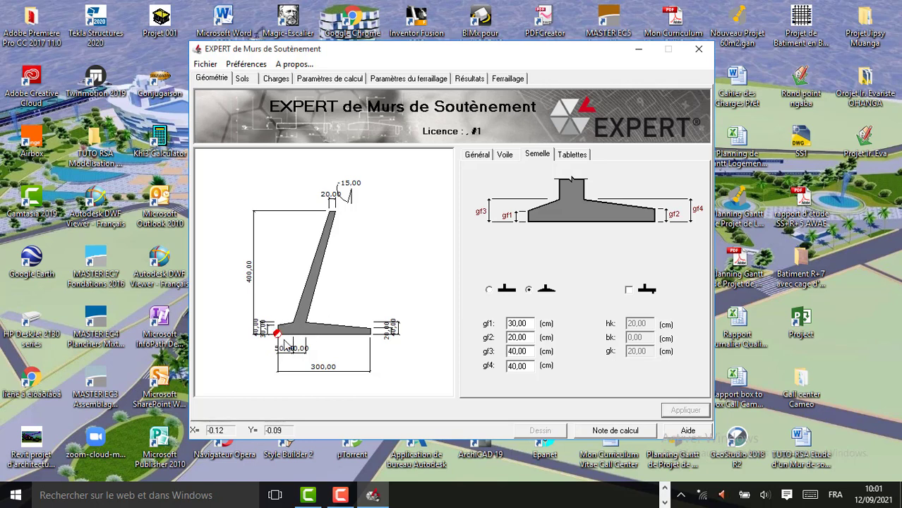
pyautogui.doubleClick(516, 324)
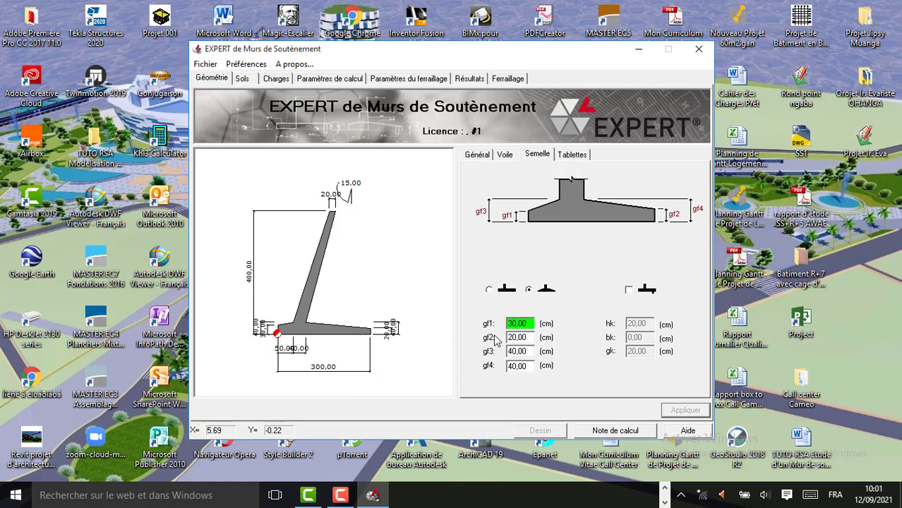
pyautogui.press('BackSpace')
pyautogui.write('40')
pyautogui.click(686, 415)
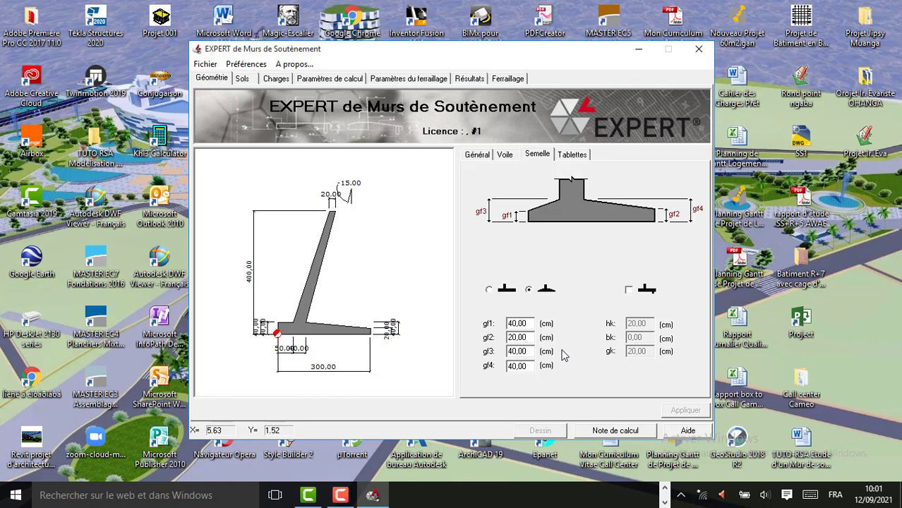
# Step: Try a heel edge thickness gf2 of 30 cm for the footing and restore it to 20 cm, applying both
pyautogui.moveTo(516, 338); pyautogui.dragTo(509, 338)
pyautogui.press('BackSpace')
pyautogui.write('30')
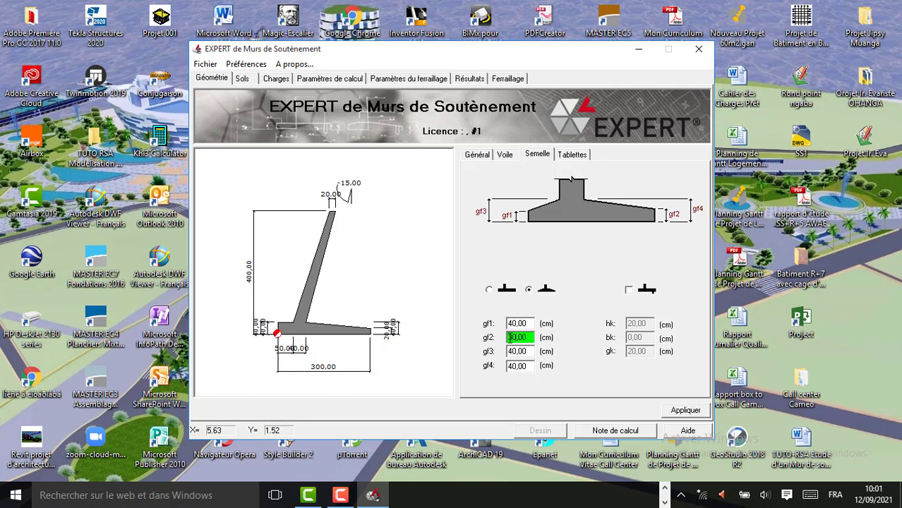
pyautogui.click(683, 411)
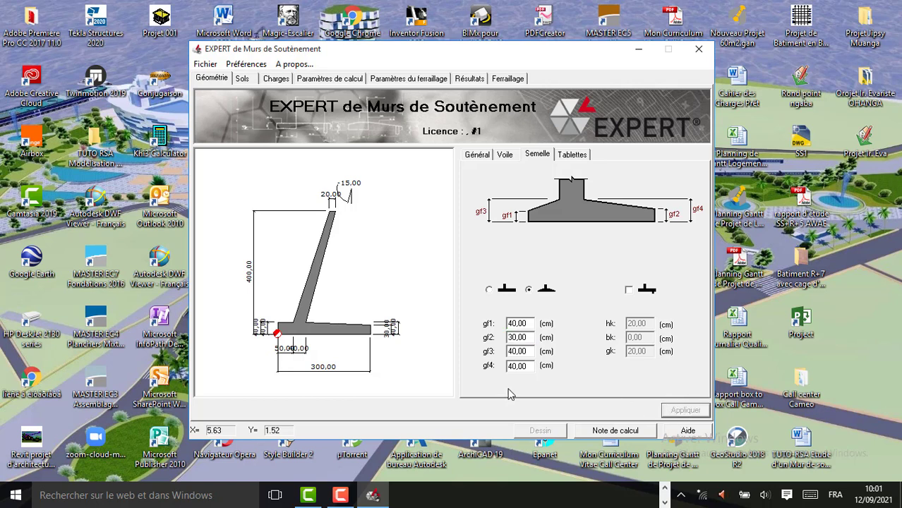
pyautogui.click(516, 337)
pyautogui.moveTo(514, 338); pyautogui.dragTo(508, 337)
pyautogui.write('2')
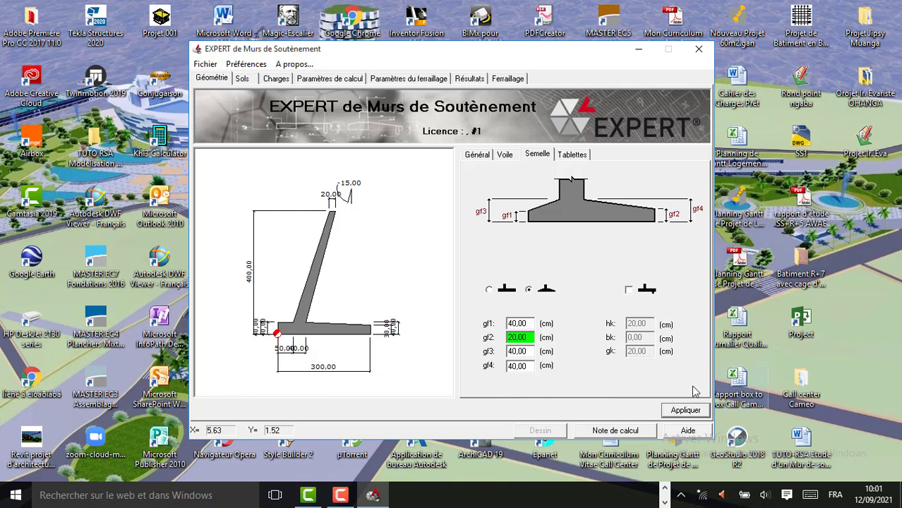
pyautogui.click(677, 412)
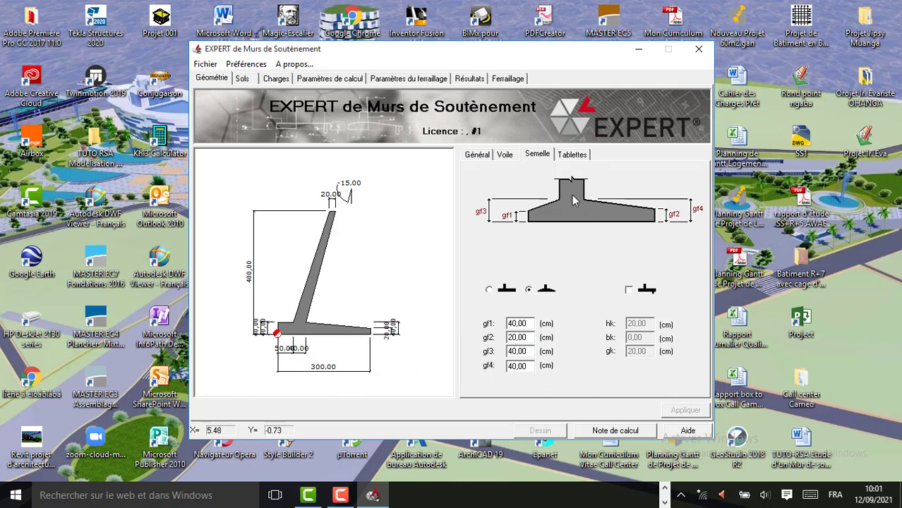
# Step: Review the wall's corbel settings and its general geometry settings
pyautogui.click(573, 155)
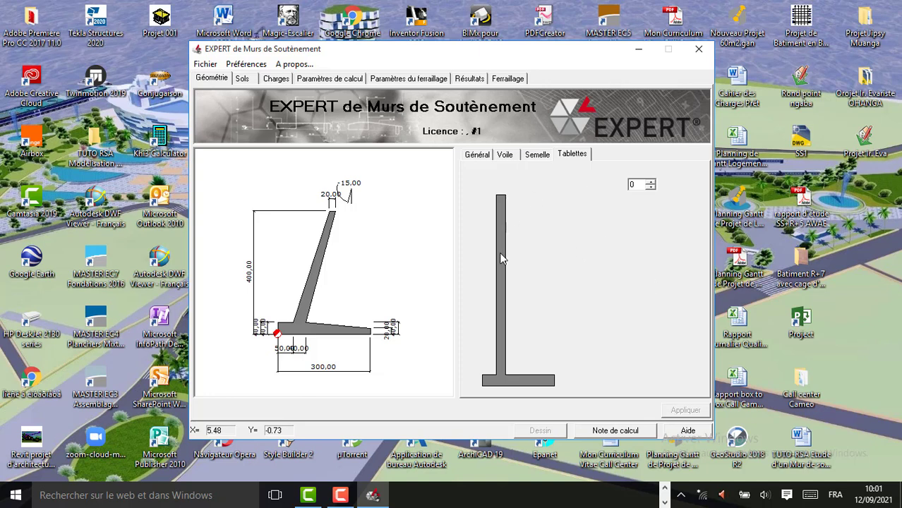
pyautogui.click(487, 155)
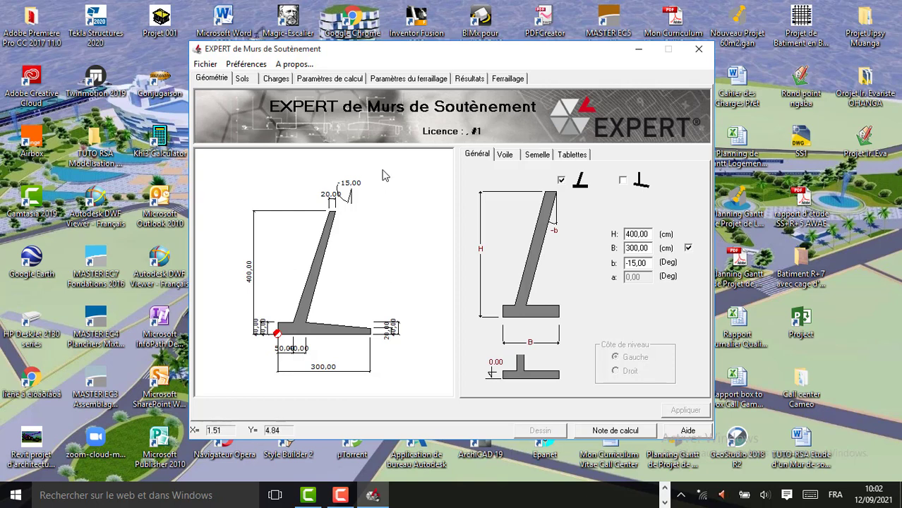
# Step: Delete the existing soil layer from the primary stratification
pyautogui.click(247, 84)
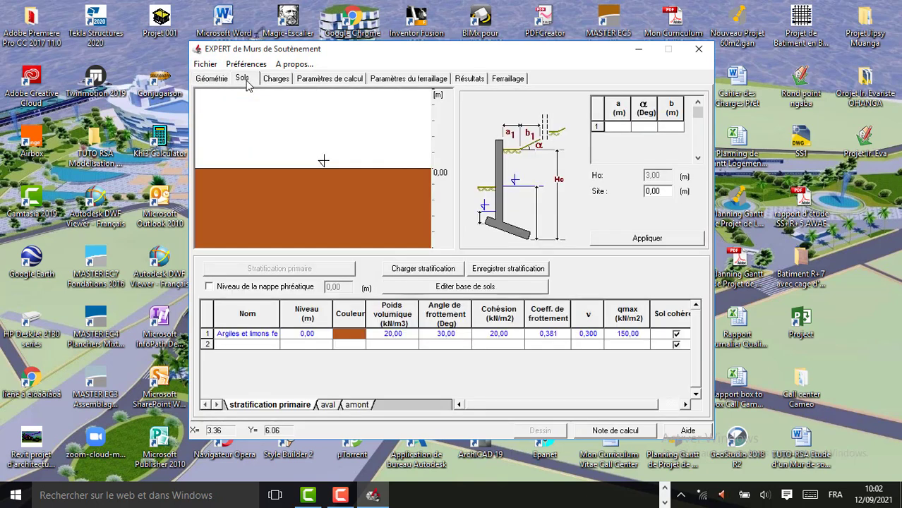
pyautogui.click(206, 334)
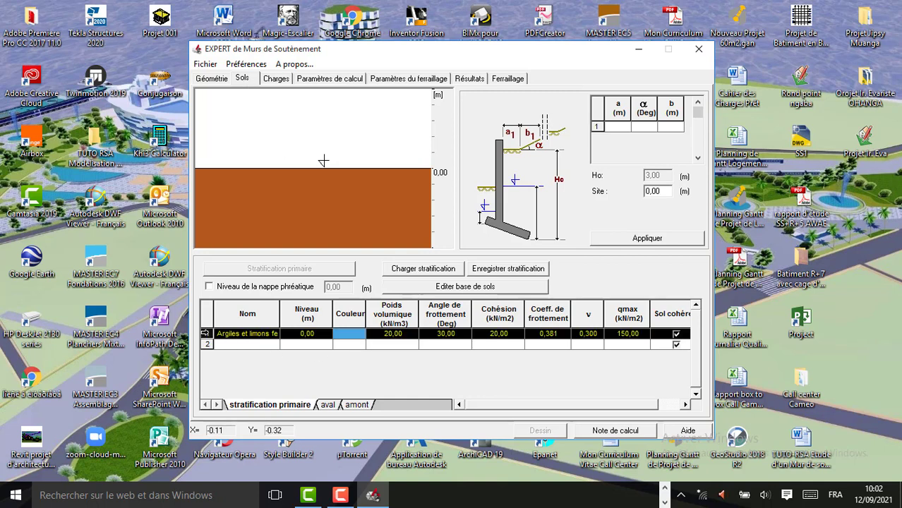
pyautogui.press('Delete')
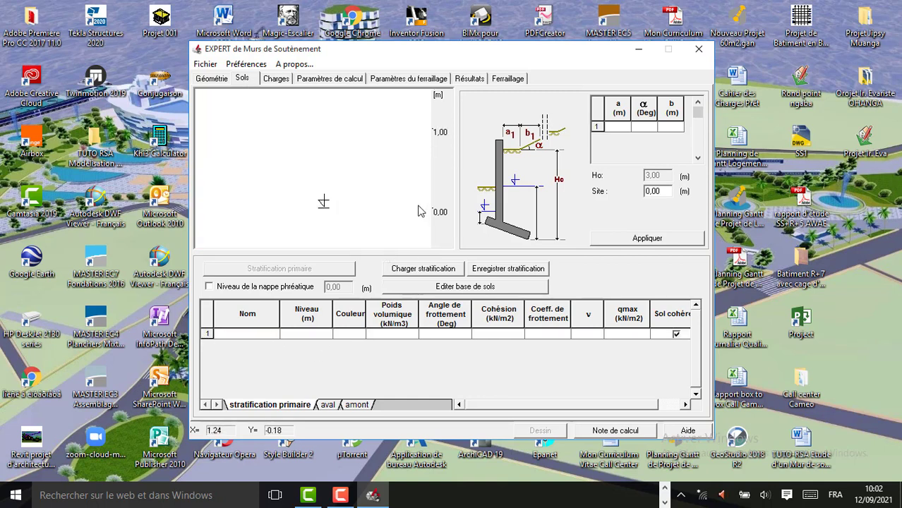
# Step: Add Argiles et limons mous as the first layer of the primary stratification, widening the name column to read the soil names
pyautogui.click(211, 78)
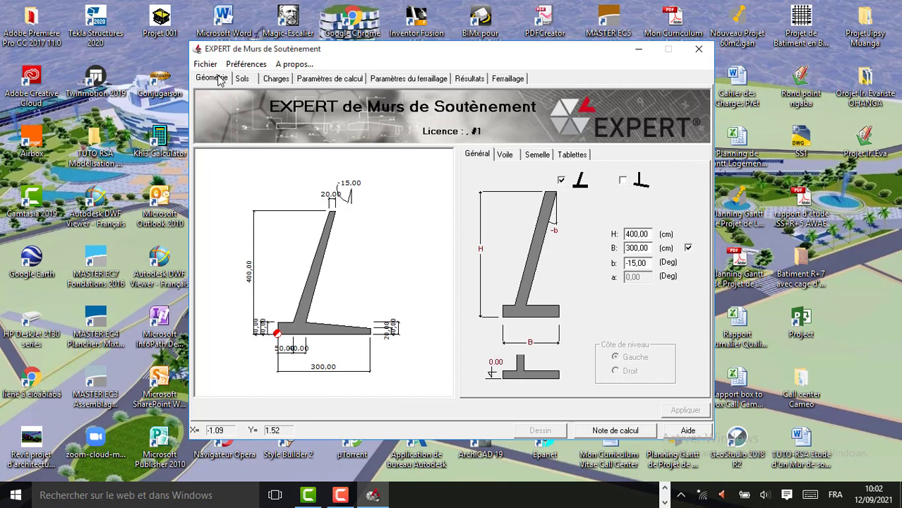
pyautogui.click(245, 83)
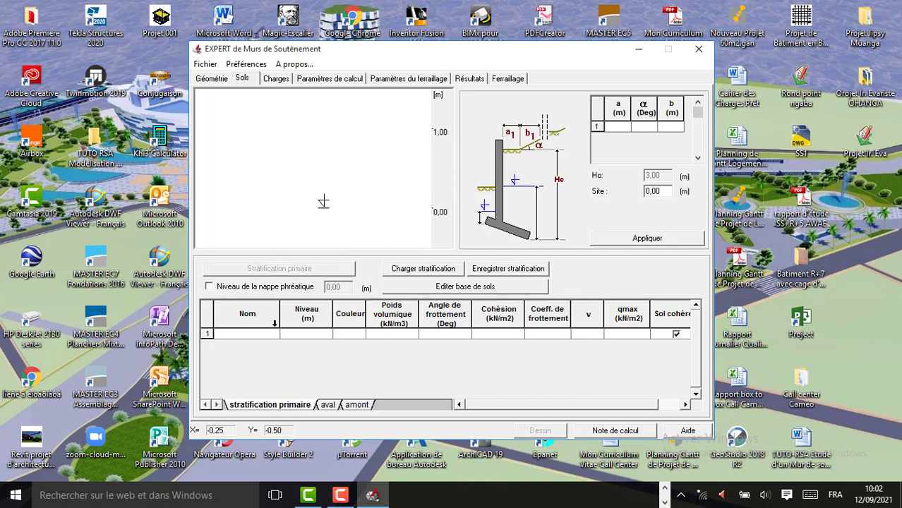
pyautogui.click(273, 334)
pyautogui.click(272, 334)
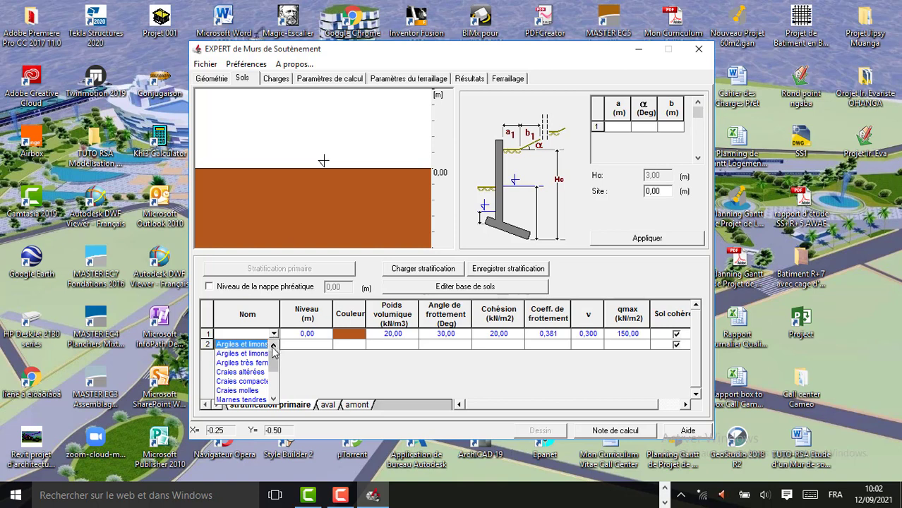
pyautogui.click(278, 308)
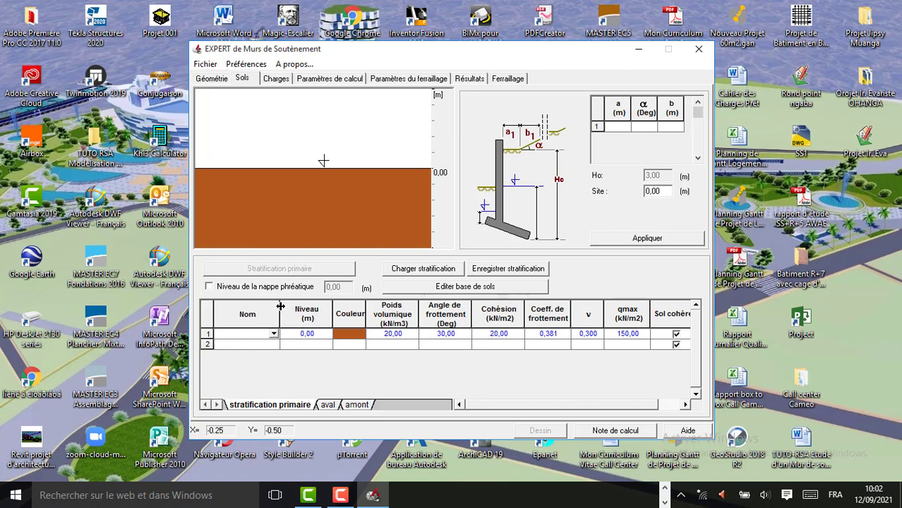
pyautogui.moveTo(279, 306); pyautogui.dragTo(317, 306)
pyautogui.click(311, 334)
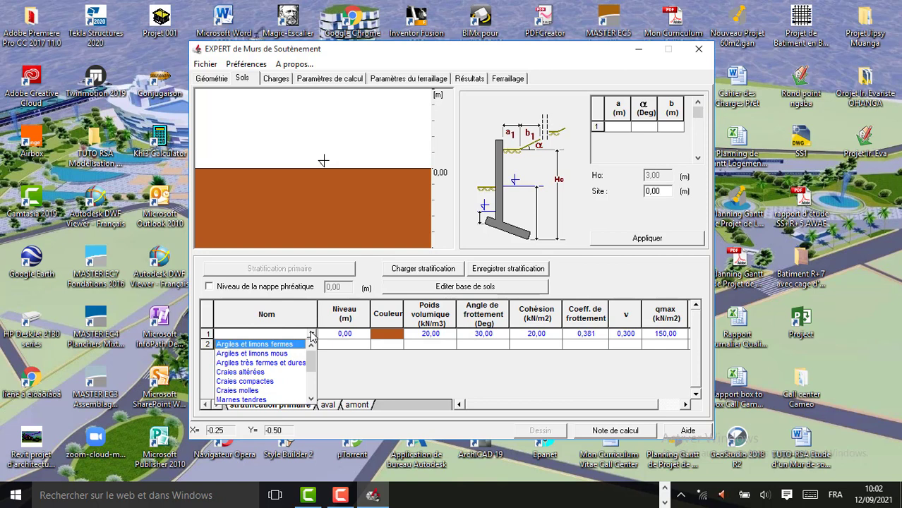
pyautogui.click(277, 361)
# Step: Add Argiles et limons fermes as the second soil layer and Argiles très fermes et dures as the third
pyautogui.click(315, 349)
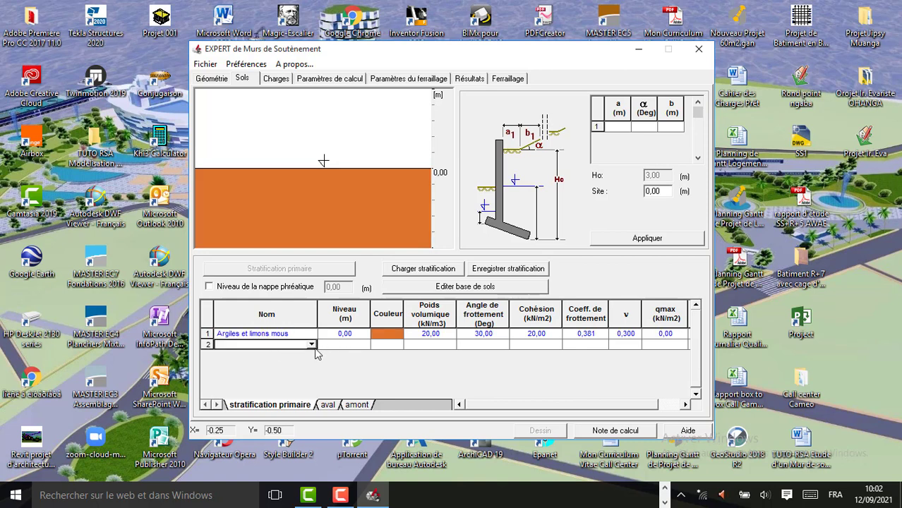
pyautogui.click(312, 345)
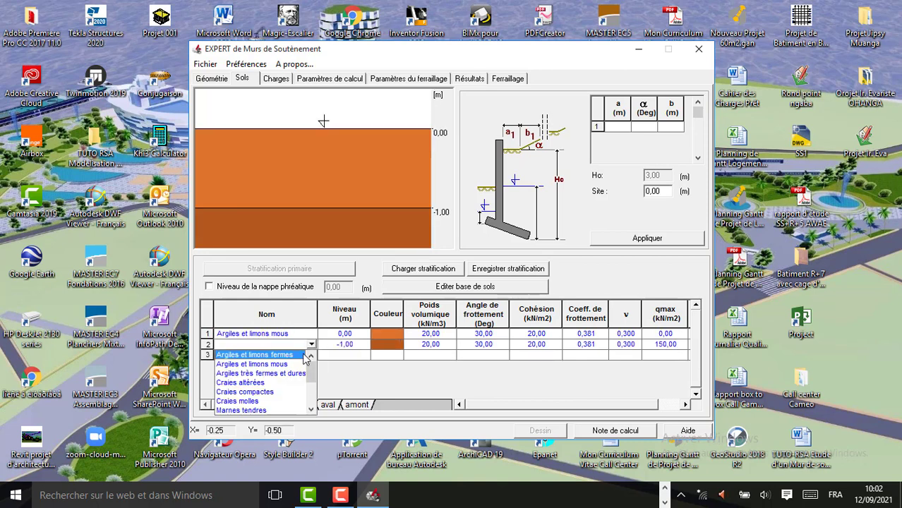
pyautogui.click(310, 409)
pyautogui.click(310, 409)
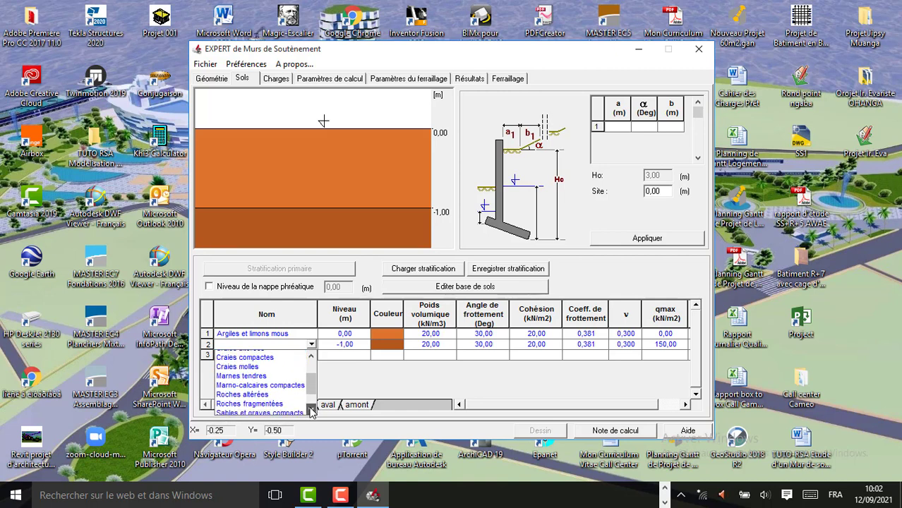
pyautogui.click(310, 356)
pyautogui.click(310, 356)
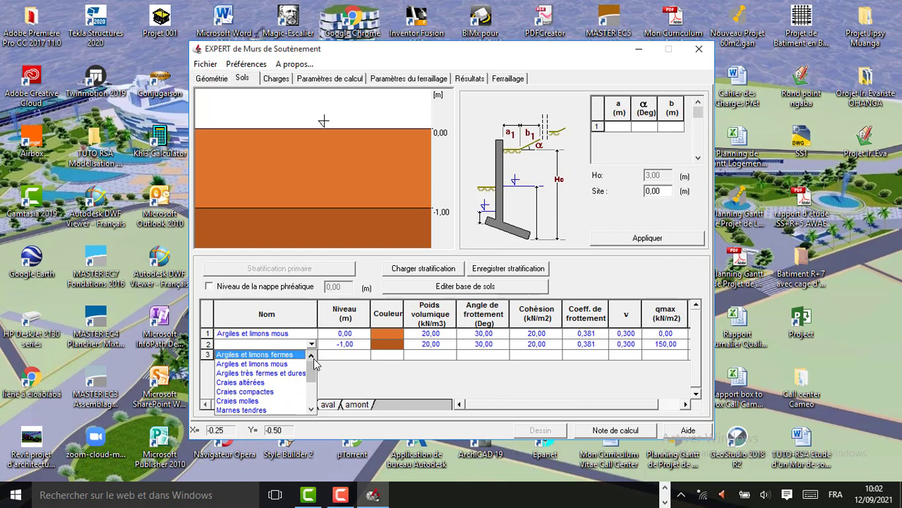
pyautogui.click(269, 356)
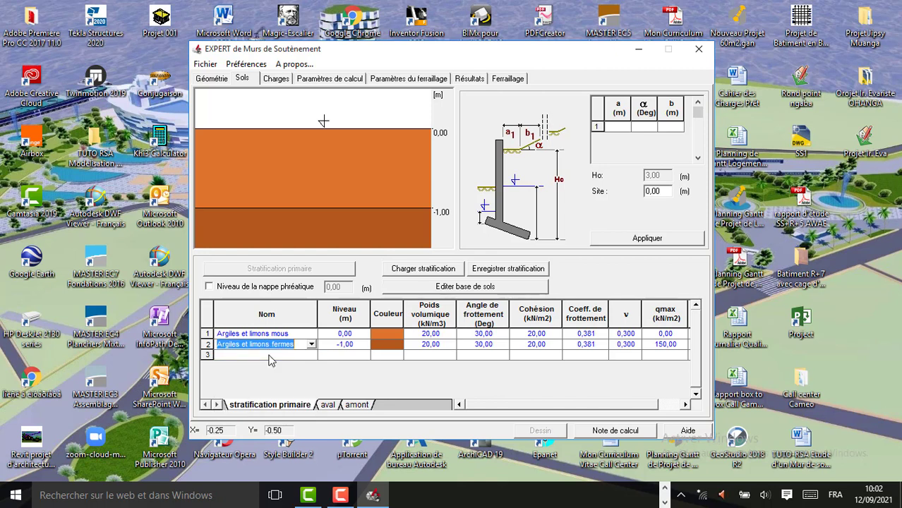
pyautogui.click(309, 355)
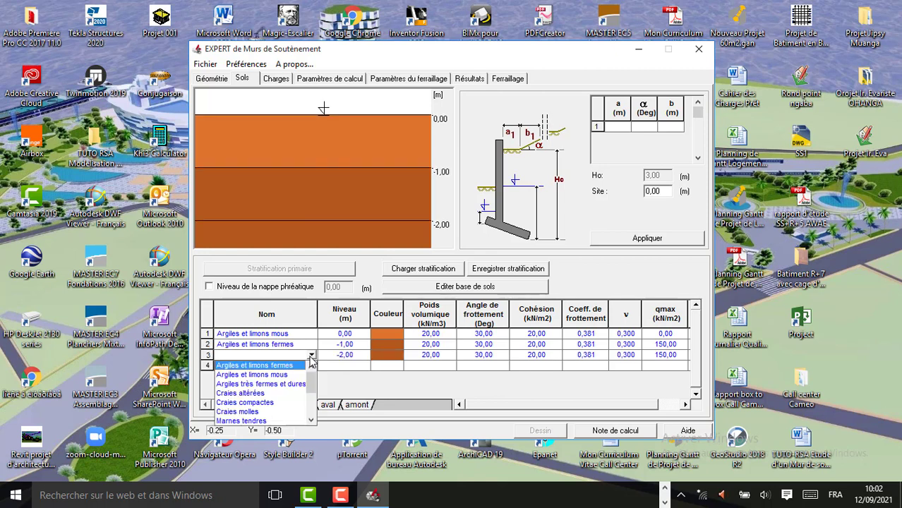
pyautogui.click(286, 385)
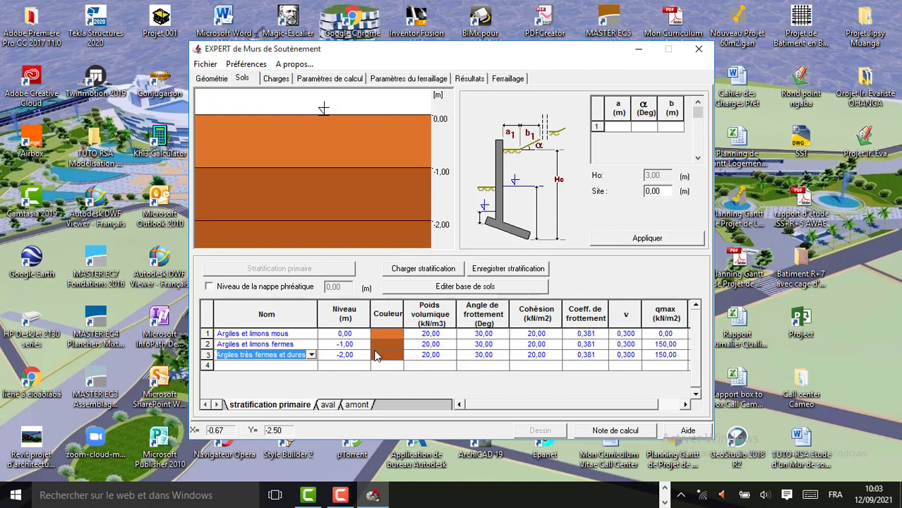
# Step: Set the second soil layer's level to -1,50 m and the third layer's level to -3,00 m
pyautogui.click(343, 343)
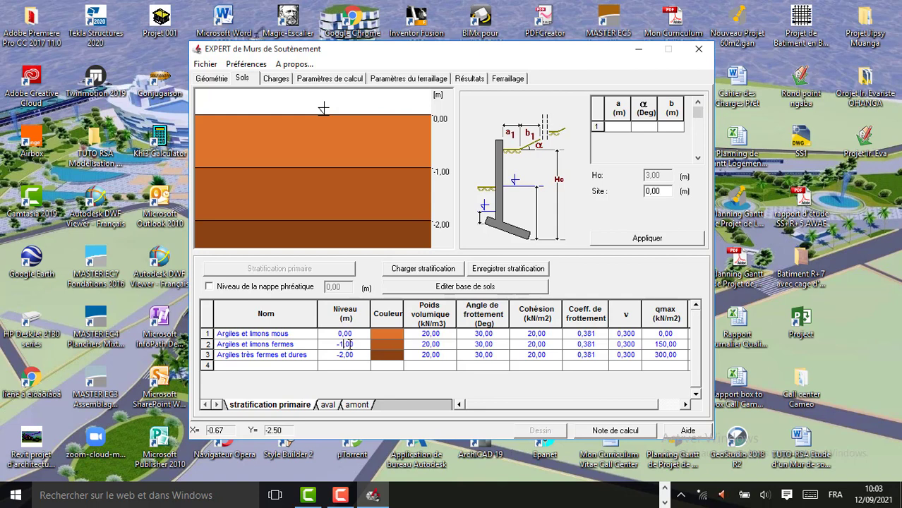
pyautogui.press('BackSpace')
pyautogui.write('5')
pyautogui.click(262, 355)
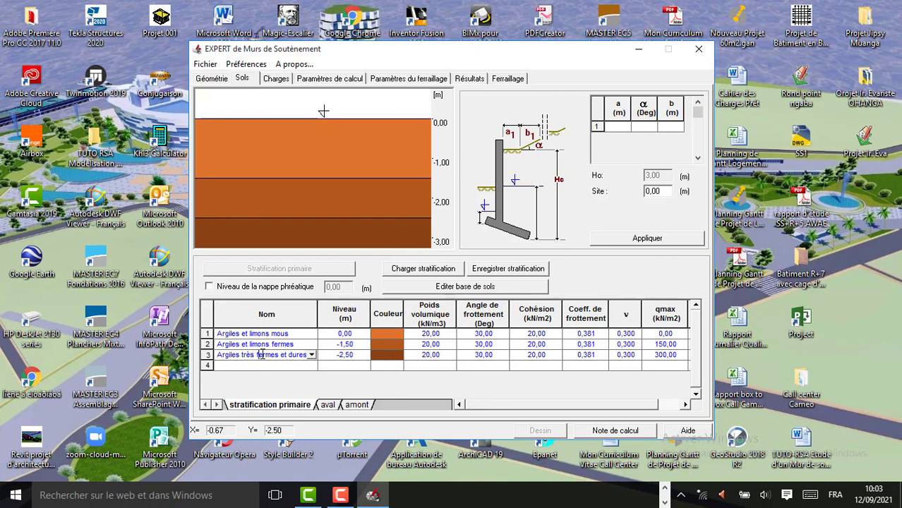
pyautogui.click(345, 356)
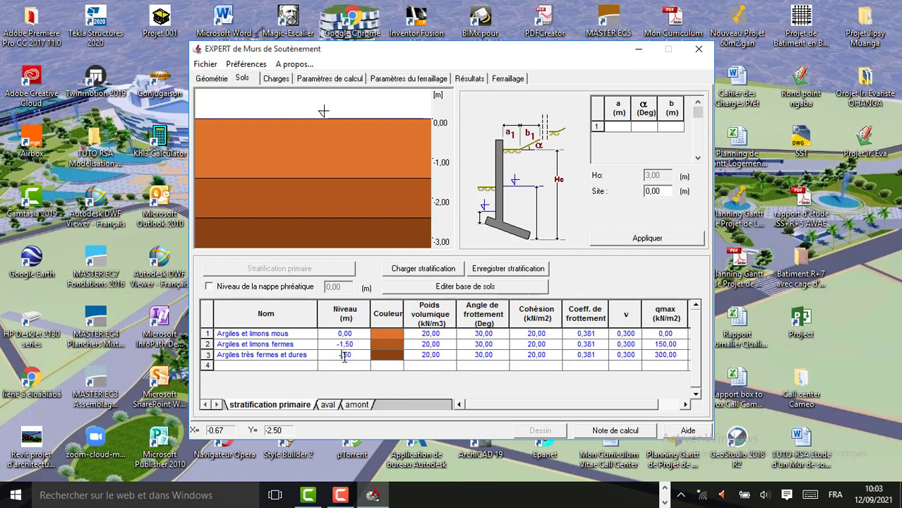
pyautogui.press('BackSpace')
pyautogui.write('3')
pyautogui.press('Delete')
pyautogui.write('0')
pyautogui.press('Return')
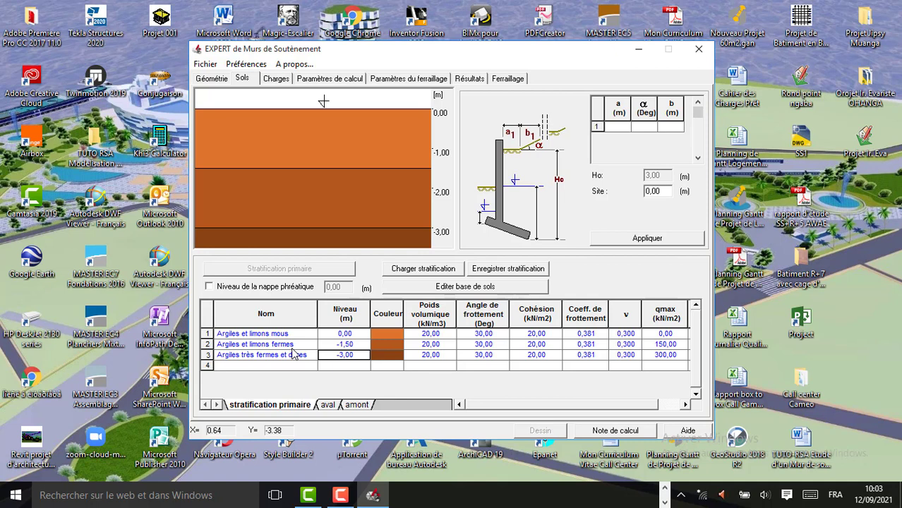
# Step: Enable the groundwater level for the primary stratification and set it to -2 m
pyautogui.click(209, 287)
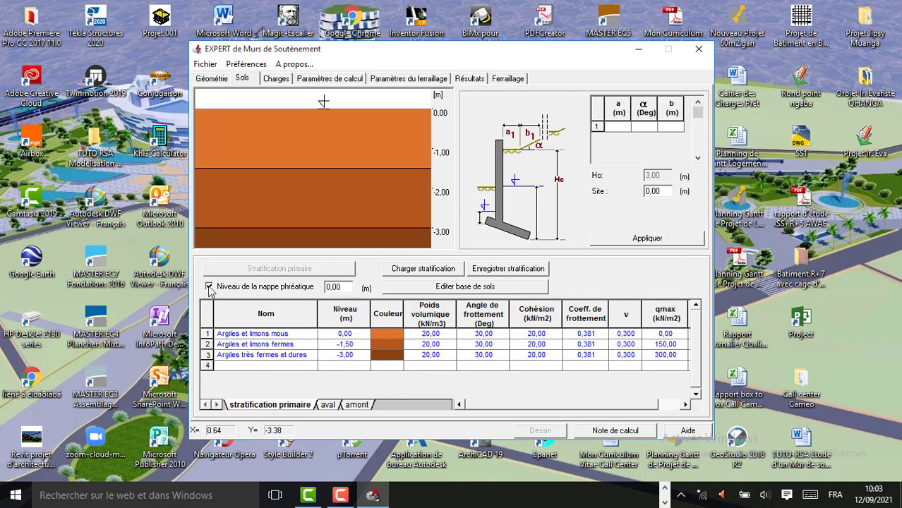
pyautogui.click(332, 288)
pyautogui.press('BackSpace')
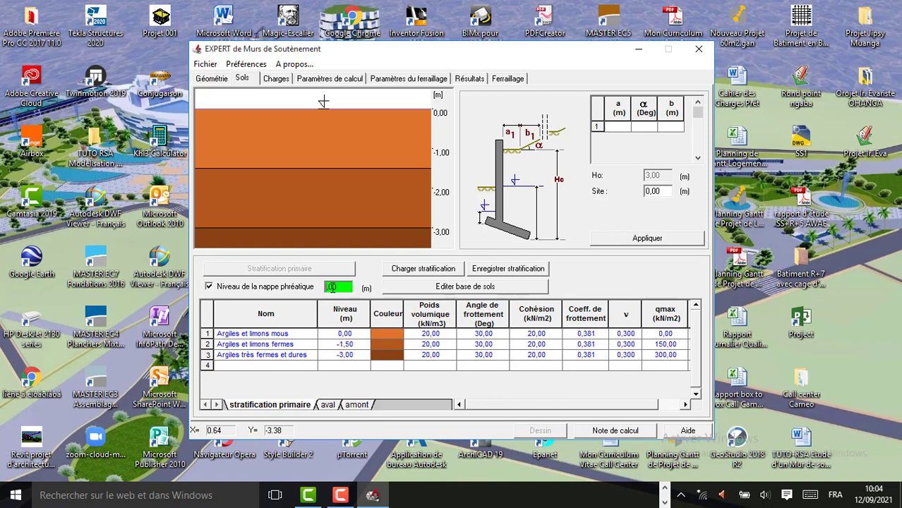
pyautogui.write('-2')
# Step: Examine the downstream (aval) and upstream (amont) stratifications, and return to the primary stratification
pyautogui.click(328, 405)
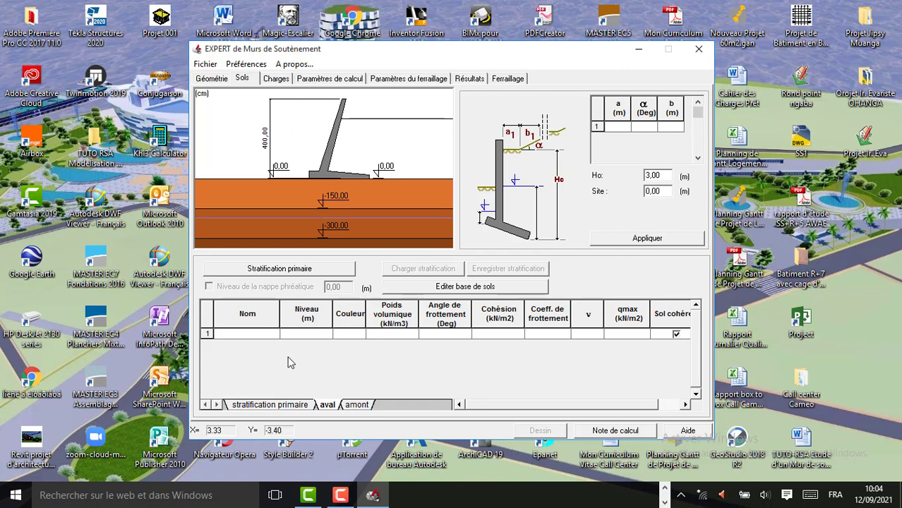
pyautogui.click(359, 407)
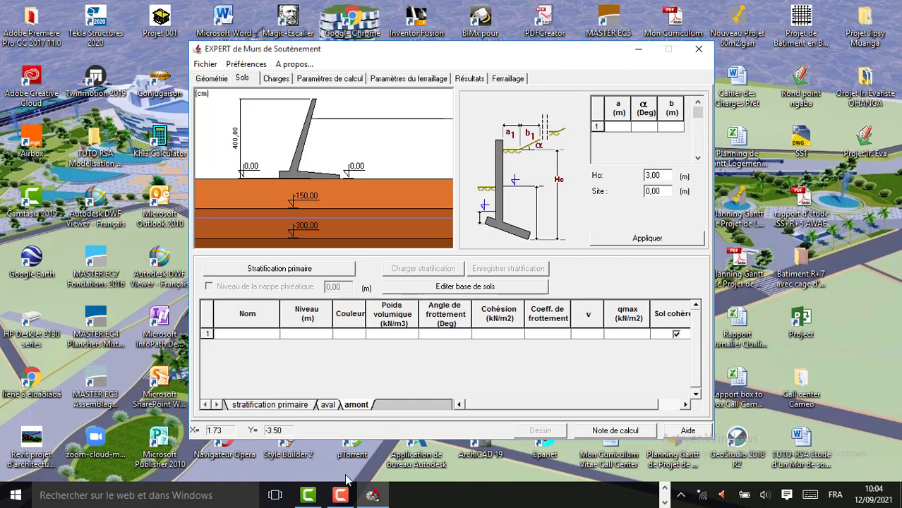
pyautogui.click(341, 496)
pyautogui.click(837, 437)
pyautogui.click(252, 404)
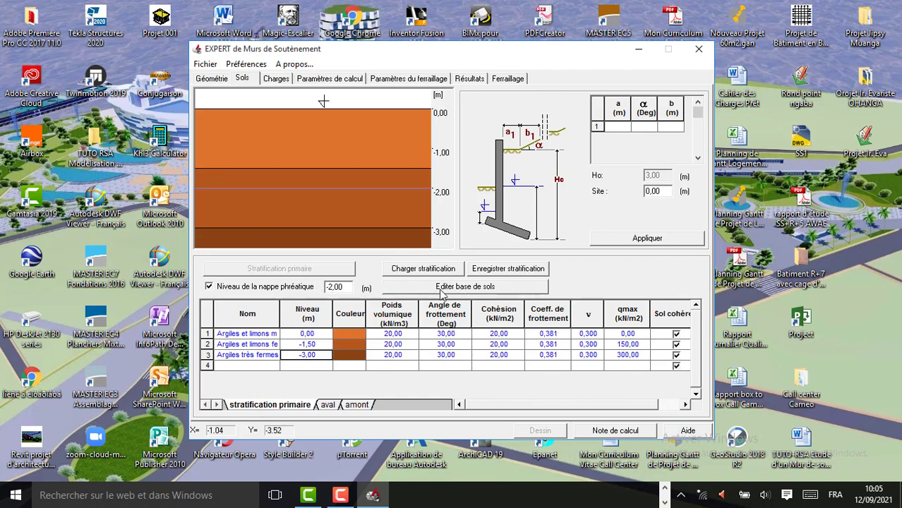
# Step: Open the soil database to examine the available soil types and their properties, and close it without changes
pyautogui.click(470, 291)
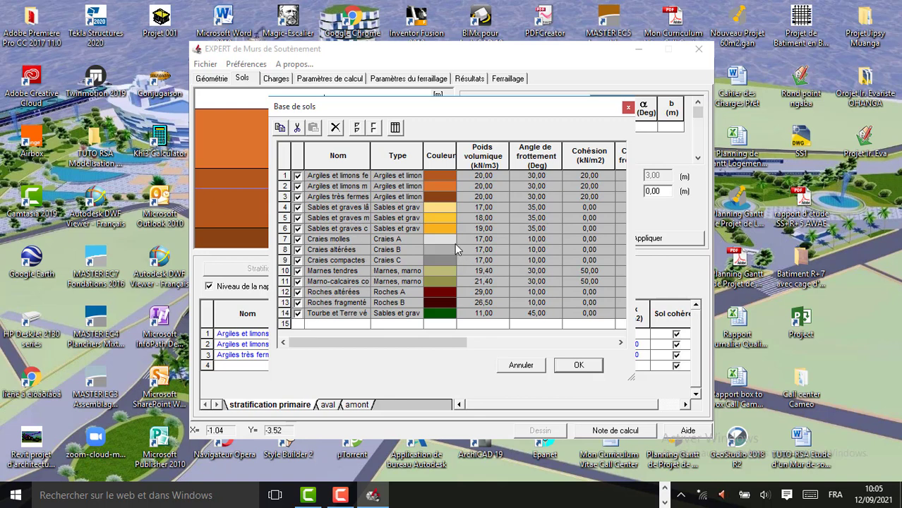
pyautogui.click(628, 108)
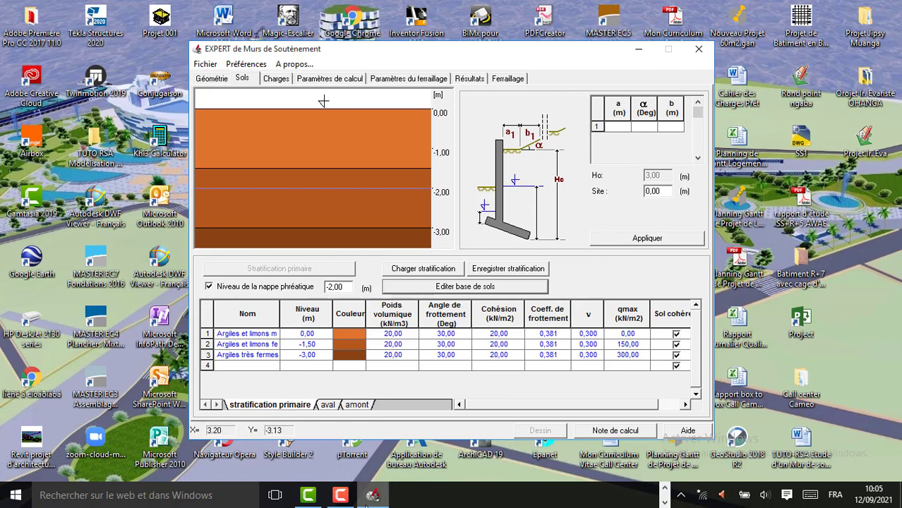
pyautogui.click(340, 495)
pyautogui.click(838, 433)
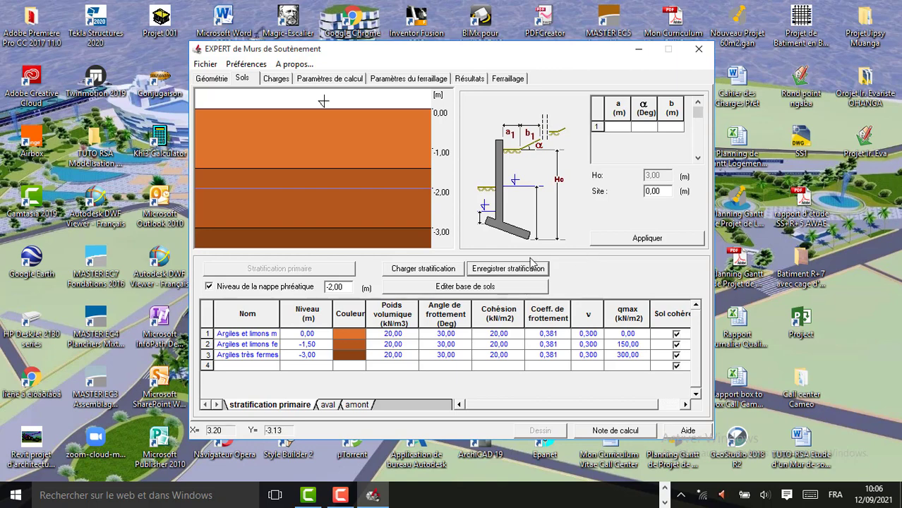
# Step: Check the dialogs for loading and saving a stratification without choosing a file, and apply the soil settings
pyautogui.click(422, 272)
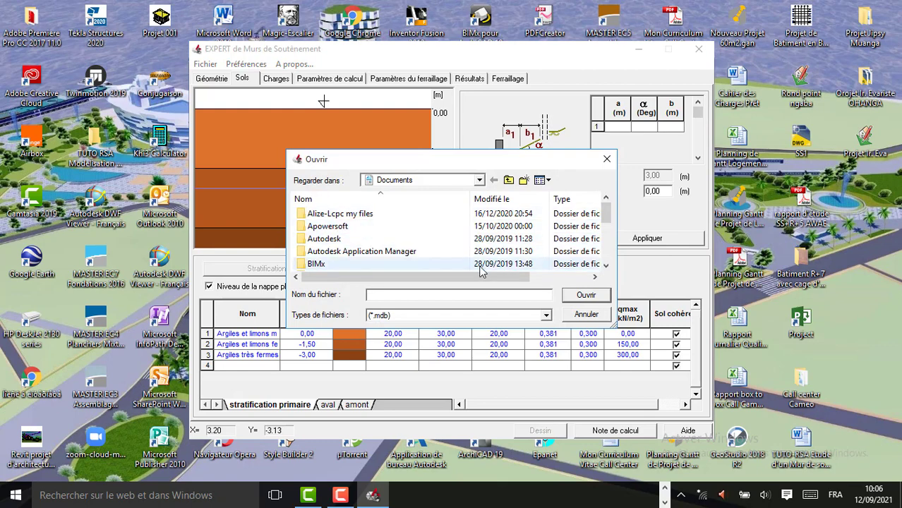
pyautogui.click(606, 159)
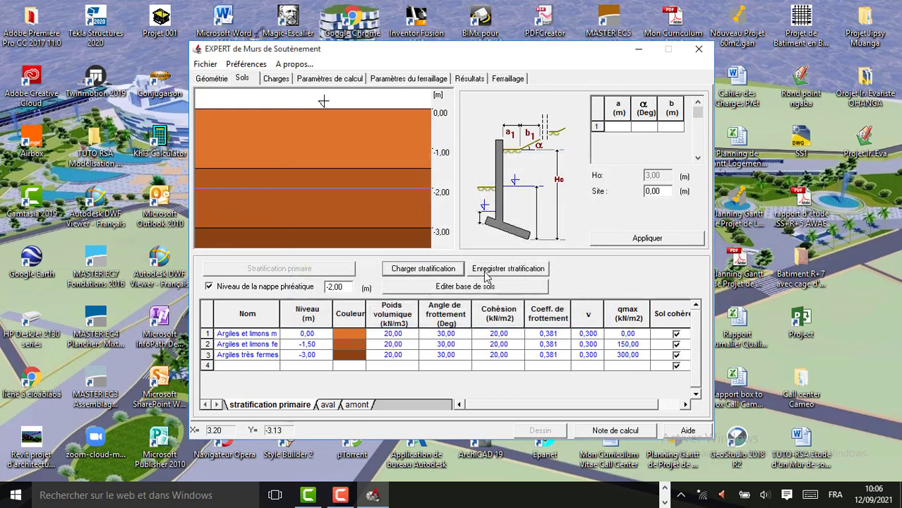
pyautogui.click(486, 273)
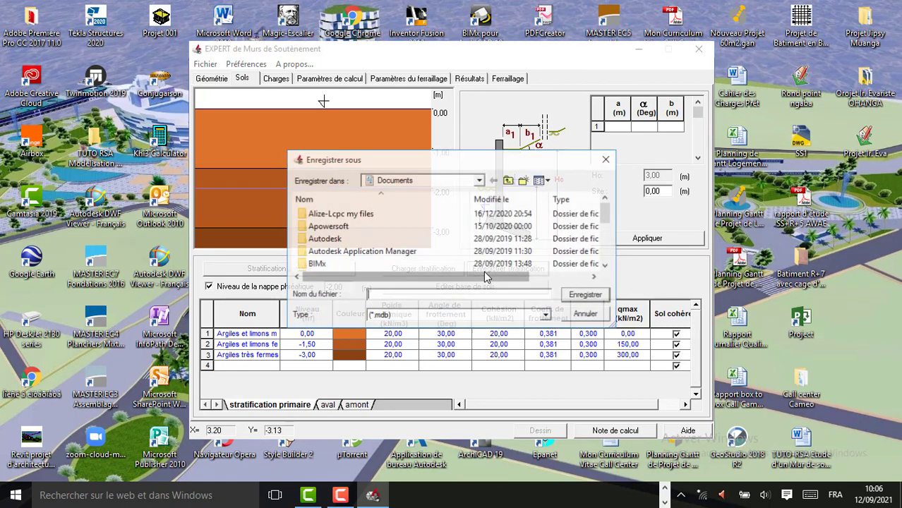
pyautogui.click(607, 160)
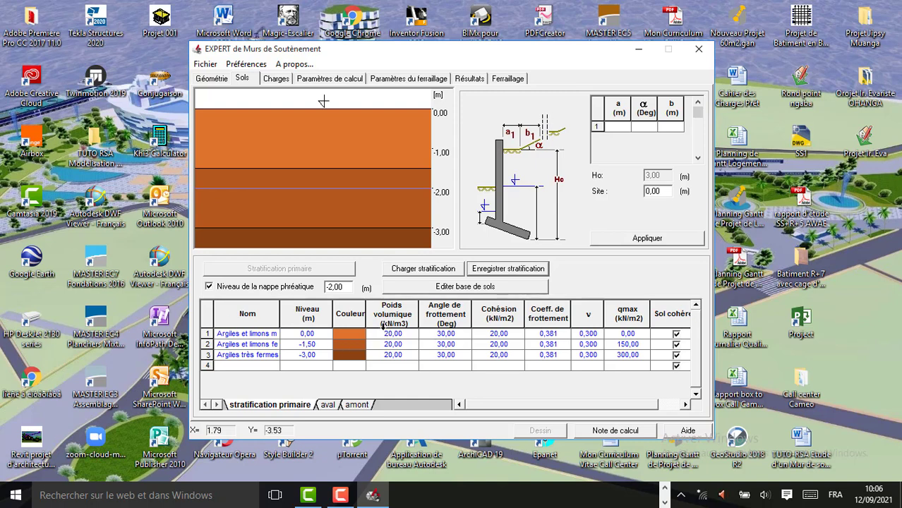
pyautogui.click(658, 240)
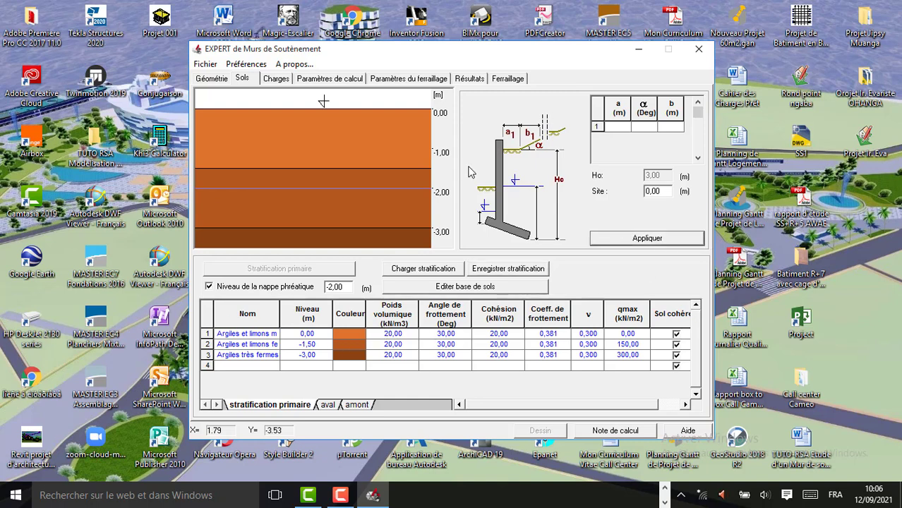
# Step: Add a uniform permanent load of 15 kN/m2 and set the force diagrams to display together (Ensemble)
pyautogui.click(282, 81)
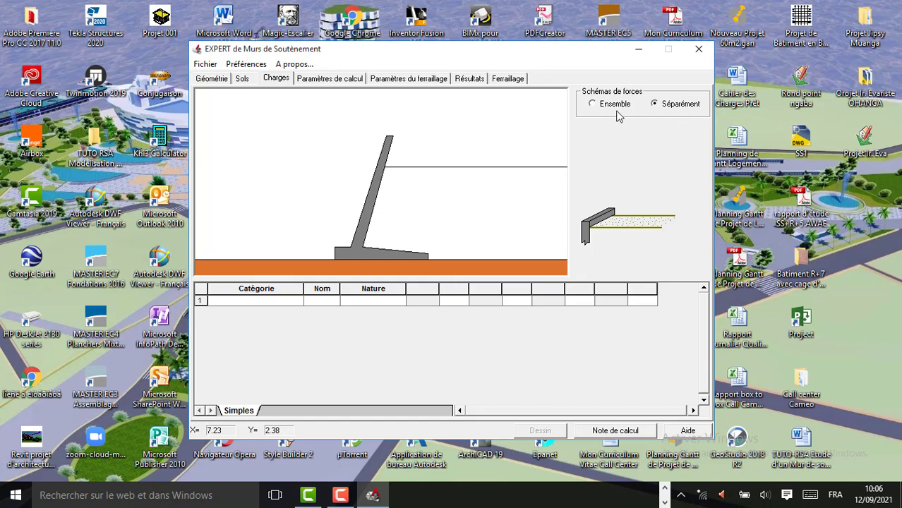
pyautogui.click(653, 106)
pyautogui.click(297, 301)
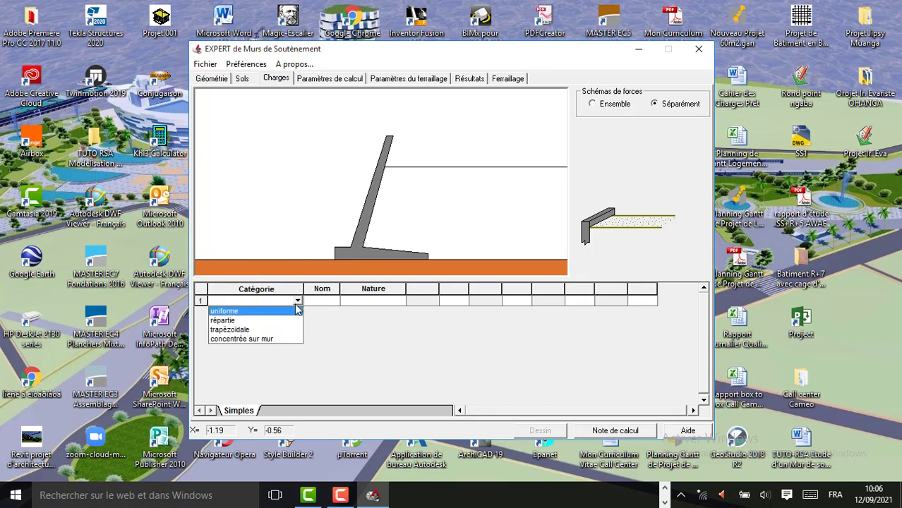
pyautogui.click(261, 312)
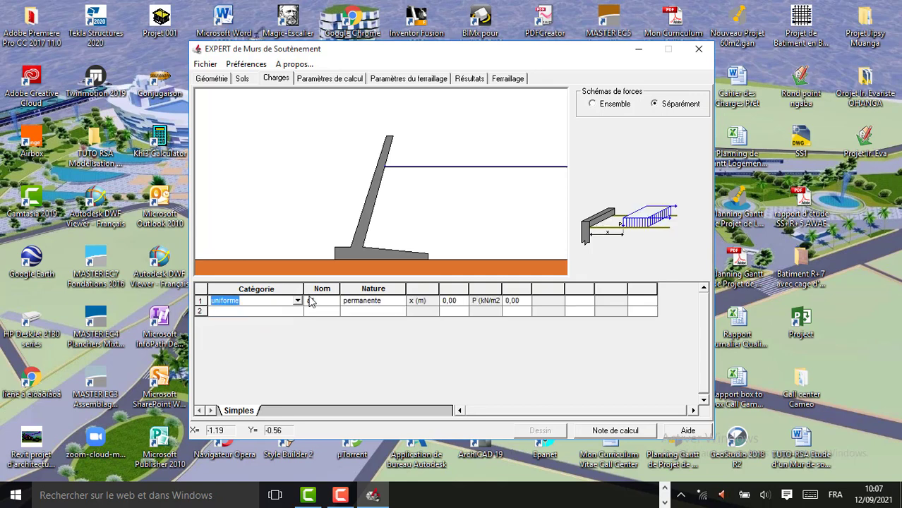
pyautogui.click(593, 104)
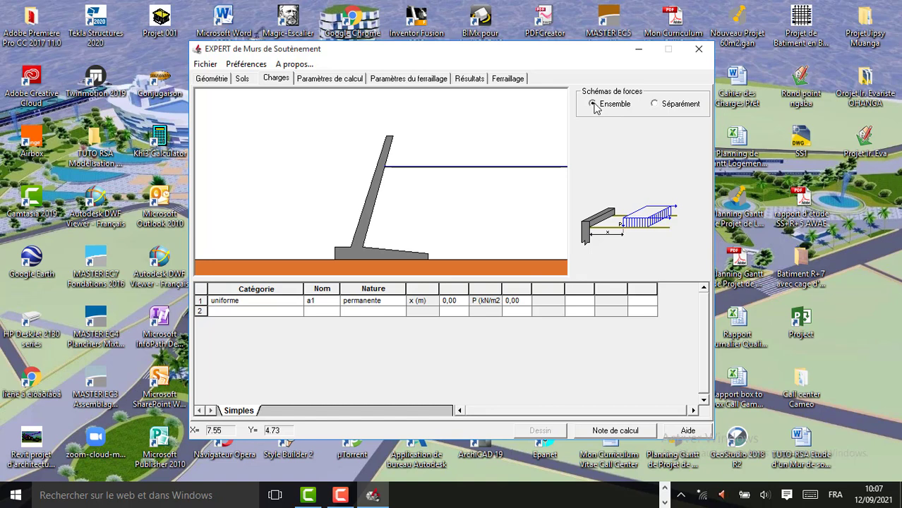
pyautogui.click(664, 106)
pyautogui.click(512, 303)
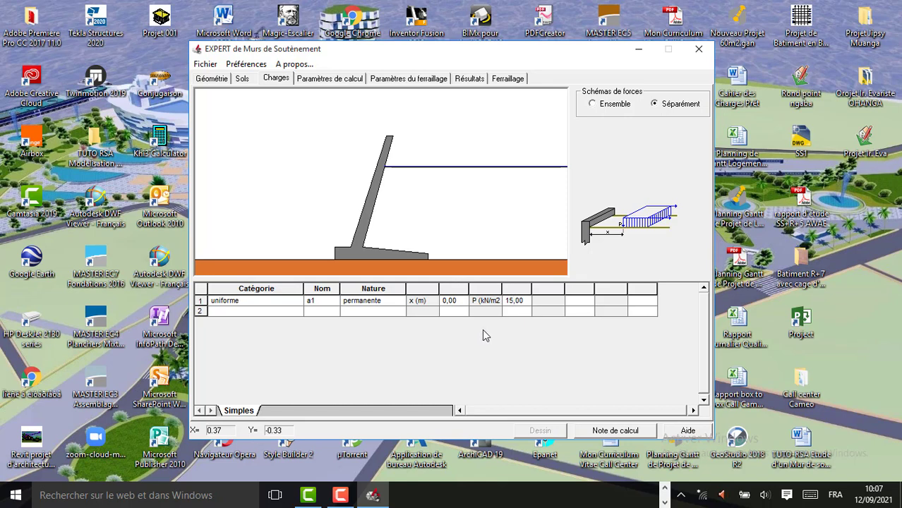
pyautogui.click(273, 311)
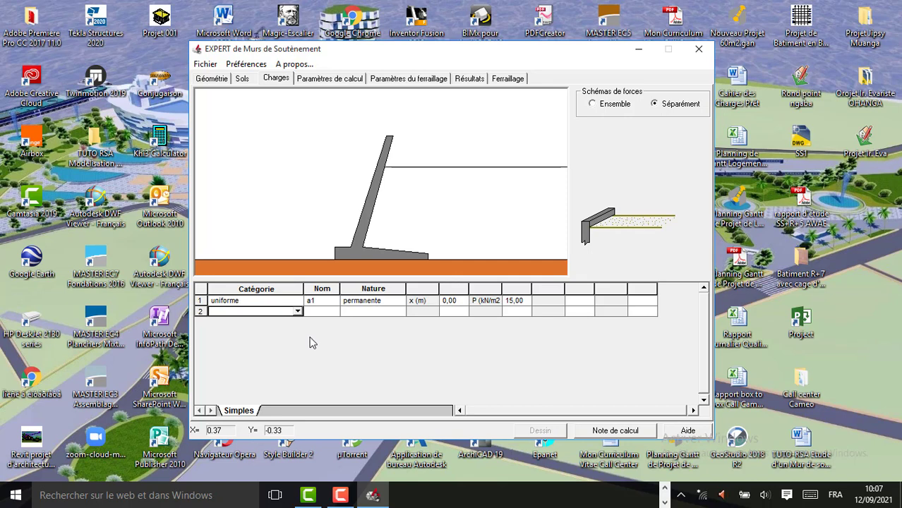
pyautogui.click(594, 105)
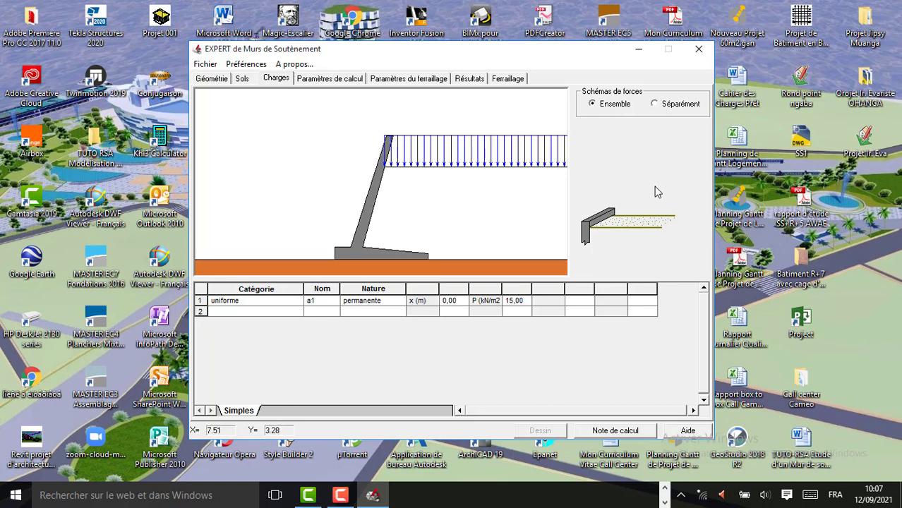
# Step: Try x distances of 0,50, 0,00 and 0,20 m for the uniform load behind the wall
pyautogui.click(422, 310)
pyautogui.click(450, 301)
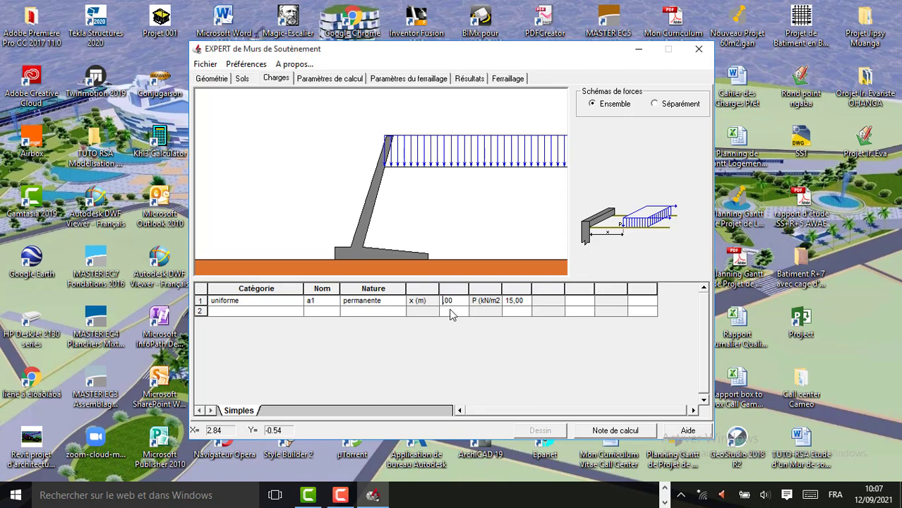
pyautogui.write('0,5')
pyautogui.click(298, 312)
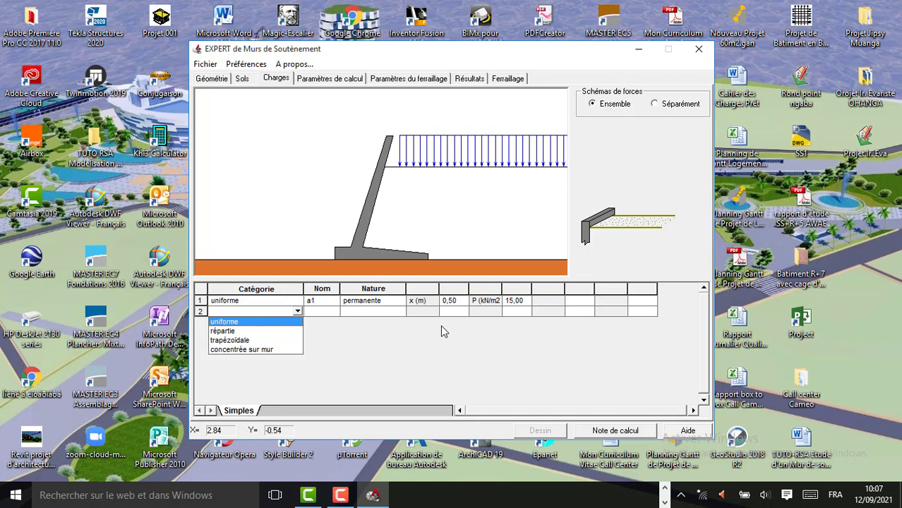
pyautogui.click(452, 302)
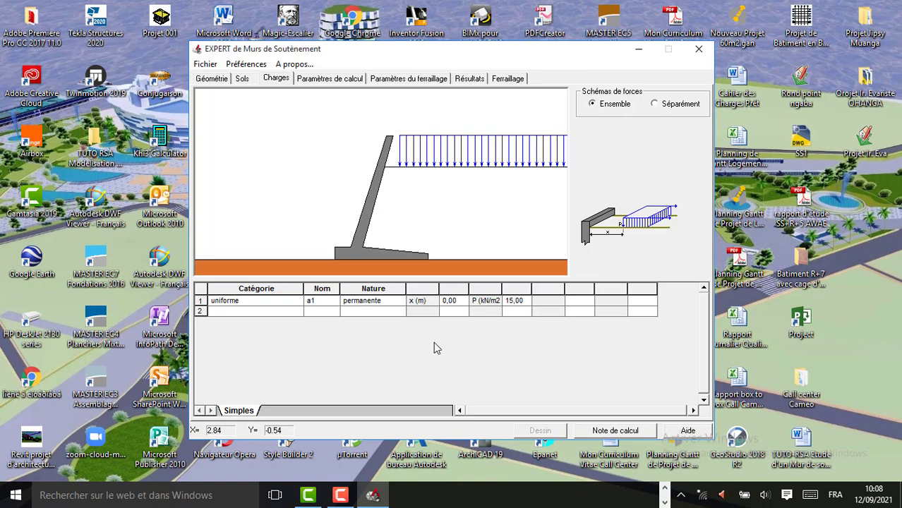
pyautogui.click(286, 311)
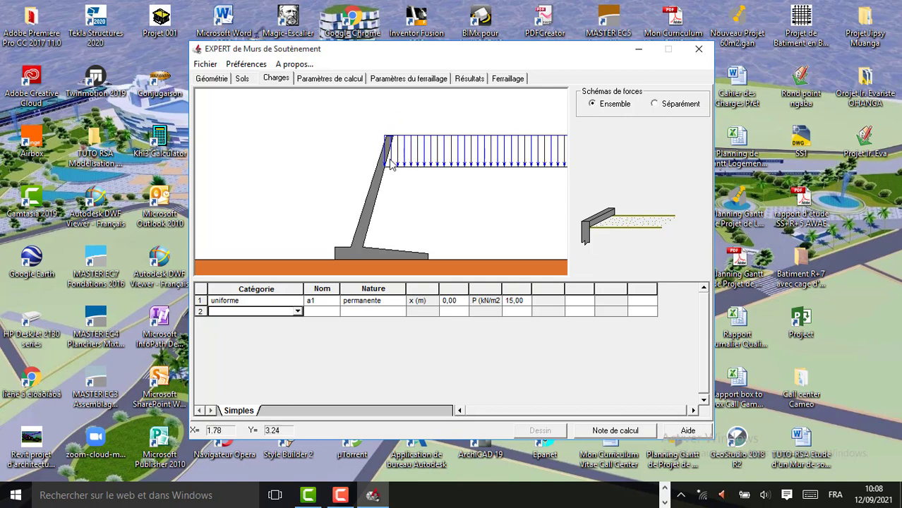
pyautogui.click(453, 305)
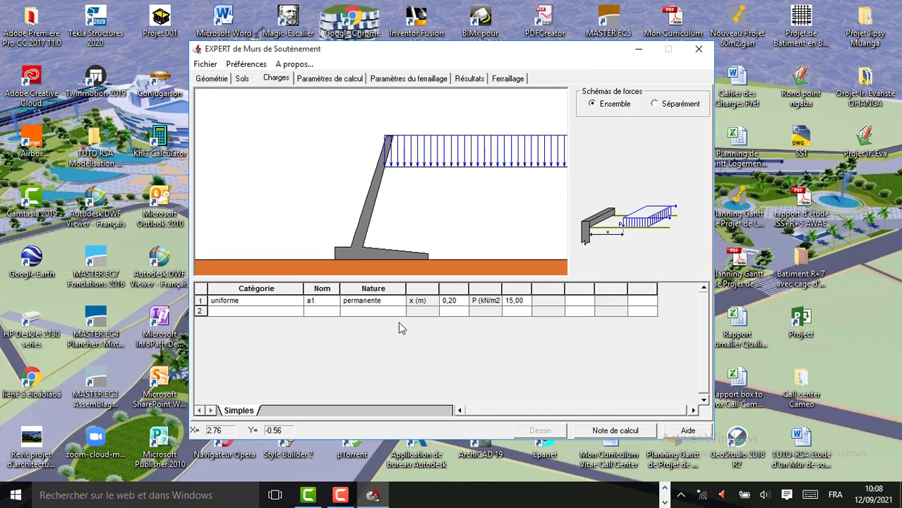
pyautogui.click(297, 312)
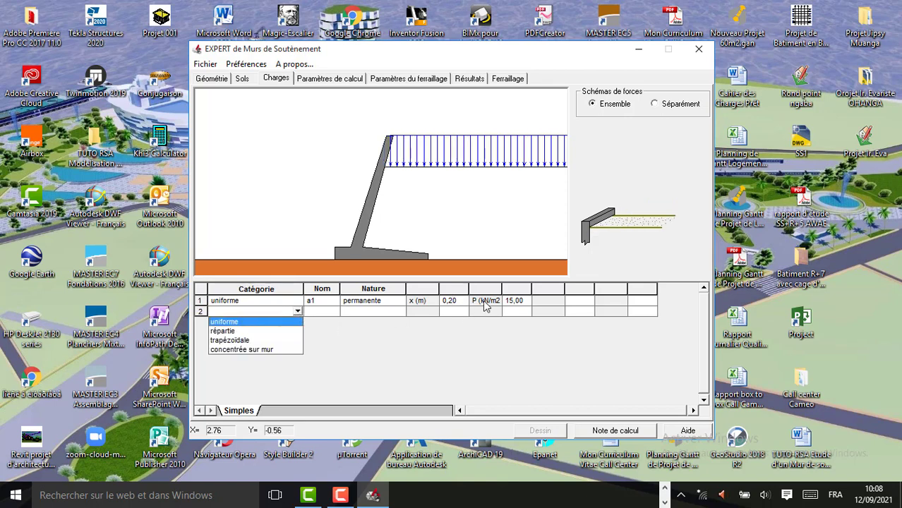
# Step: Set the uniform load's x distance to 0,30 m and add a permanent concentrated load on the wall with V = -5 kN
pyautogui.click(455, 302)
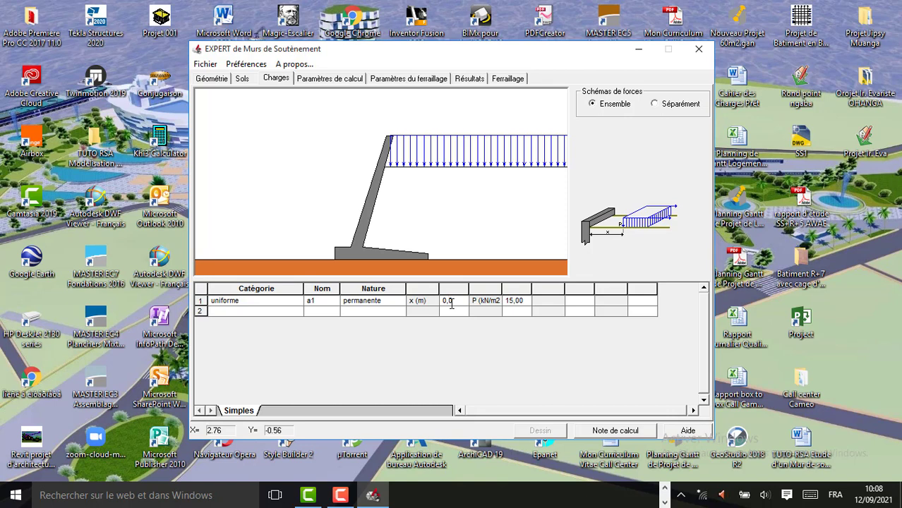
pyautogui.click(297, 313)
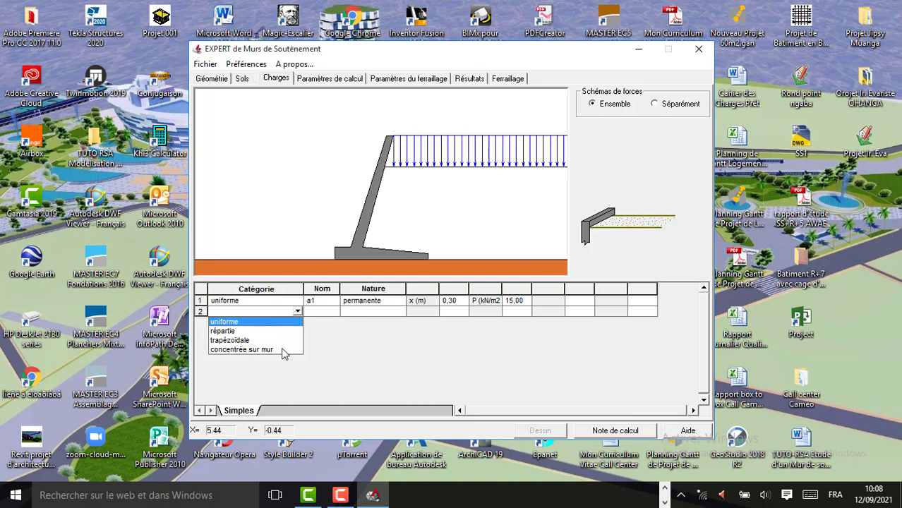
pyautogui.click(270, 350)
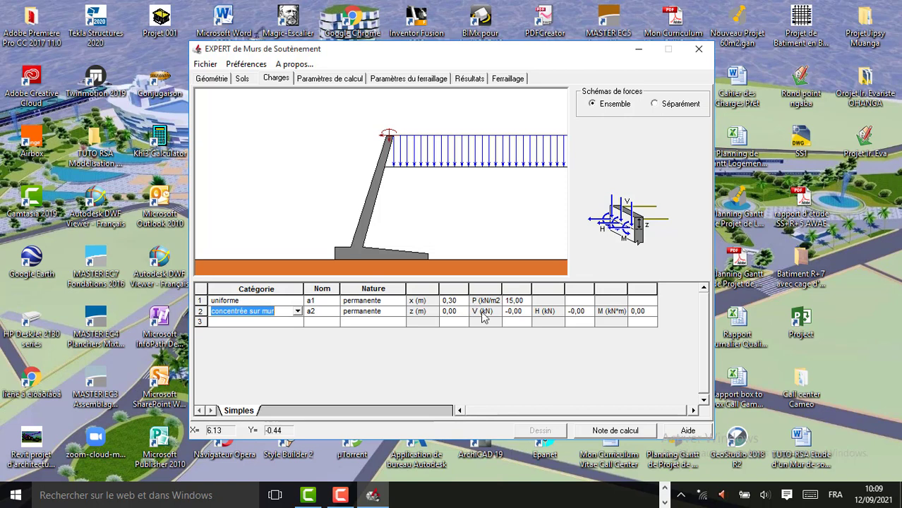
pyautogui.click(340, 495)
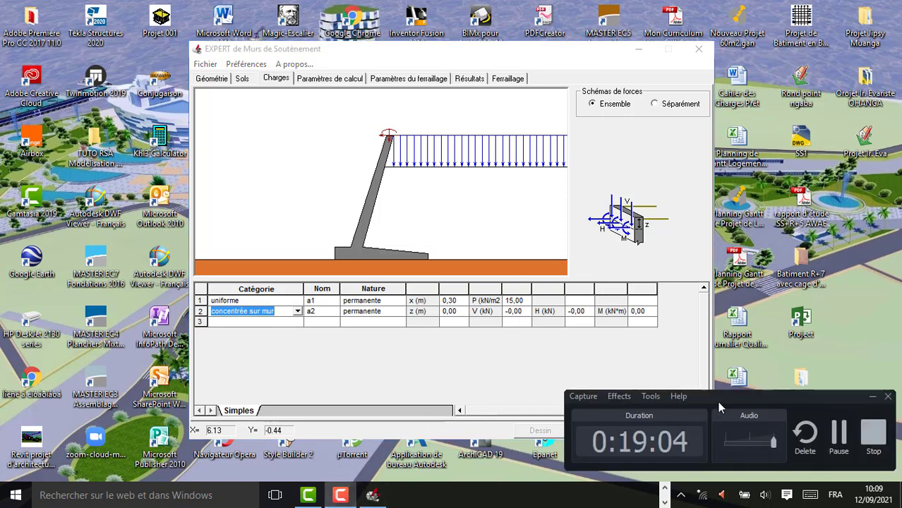
pyautogui.click(511, 314)
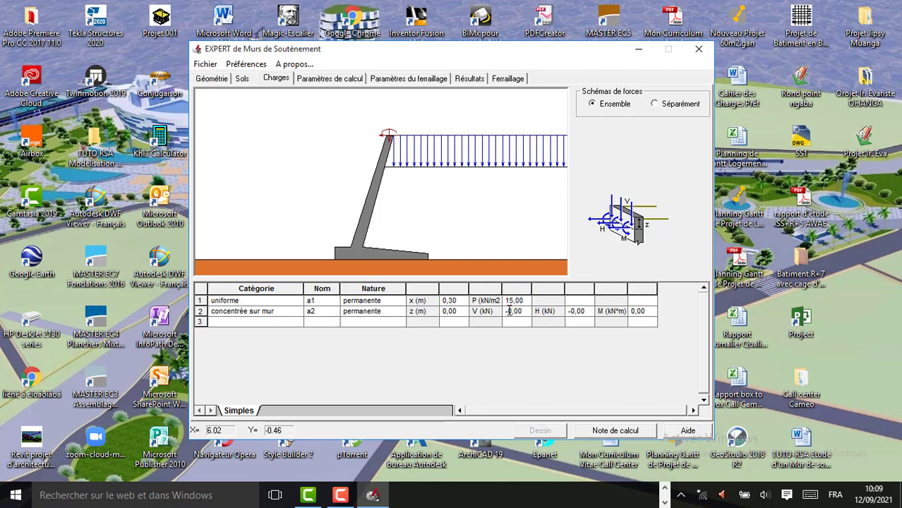
pyautogui.write('-5')
pyautogui.click(273, 319)
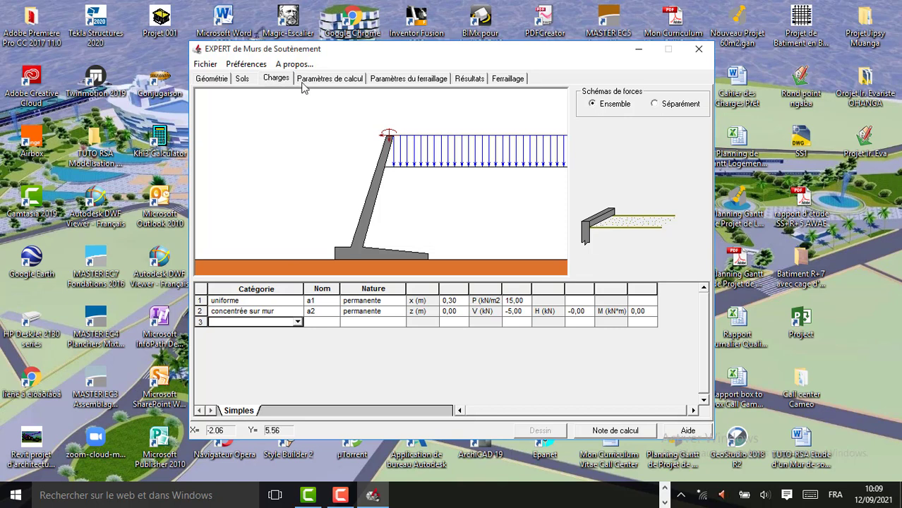
# Step: In the calculation parameters, switch the ELU resistance, sliding and overturning calculations to verification (Vérification)
pyautogui.click(324, 84)
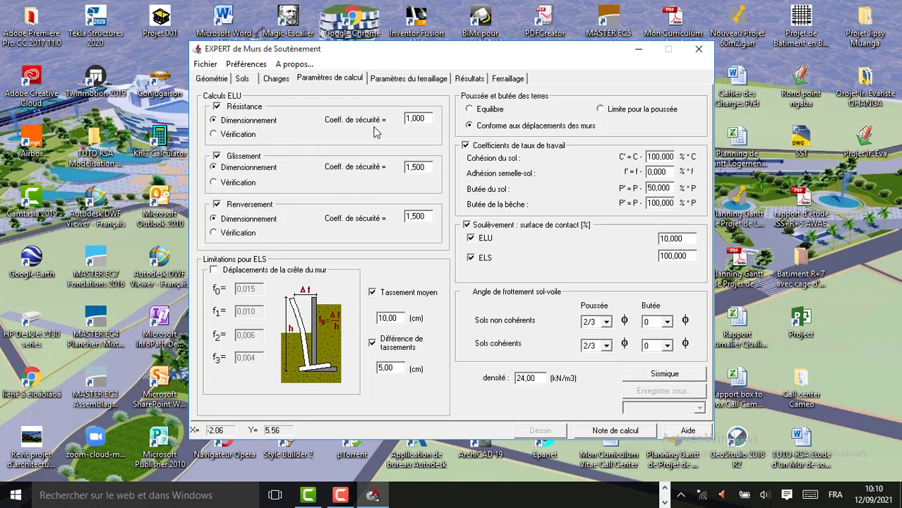
pyautogui.click(215, 135)
pyautogui.click(214, 120)
pyautogui.click(223, 134)
pyautogui.click(214, 183)
pyautogui.click(215, 233)
# Step: Try enabling the ELS limits on wall crest displacements, and turn them off again
pyautogui.click(214, 271)
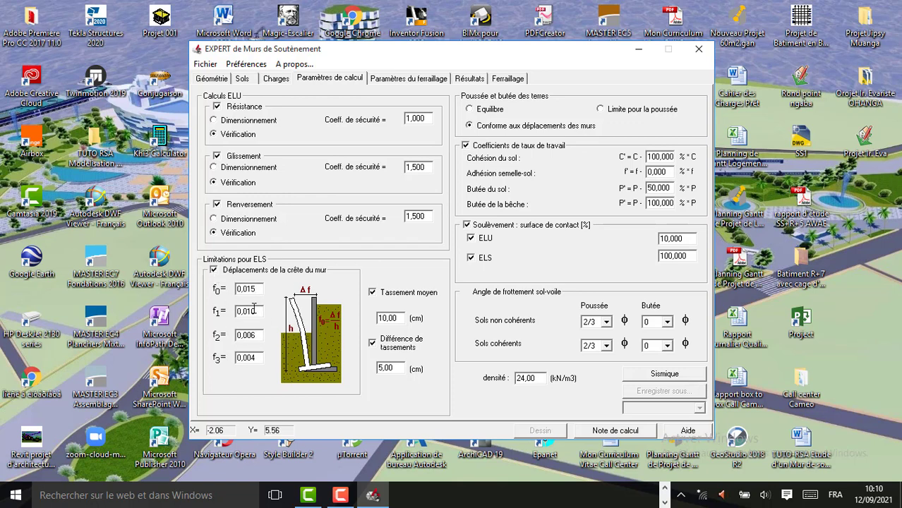
pyautogui.click(215, 272)
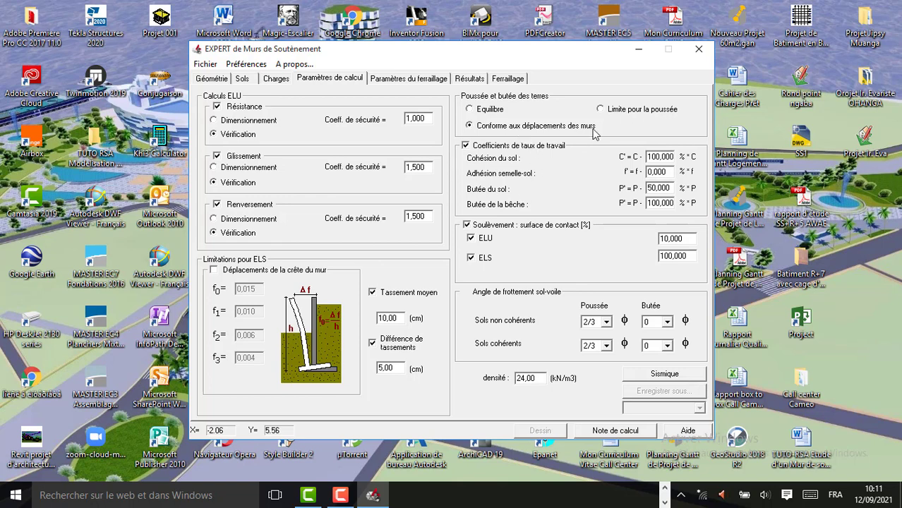
pyautogui.click(483, 110)
# Step: Set the soil-wall friction angle ratio for thrust (Poussée) in non-cohesive soils to 1/3, keeping the passive ratio at 0
pyautogui.click(606, 322)
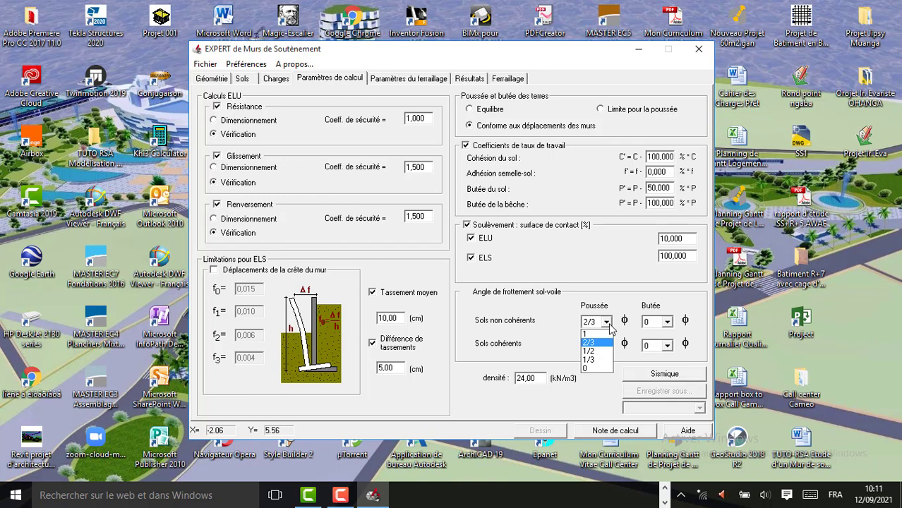
pyautogui.click(610, 328)
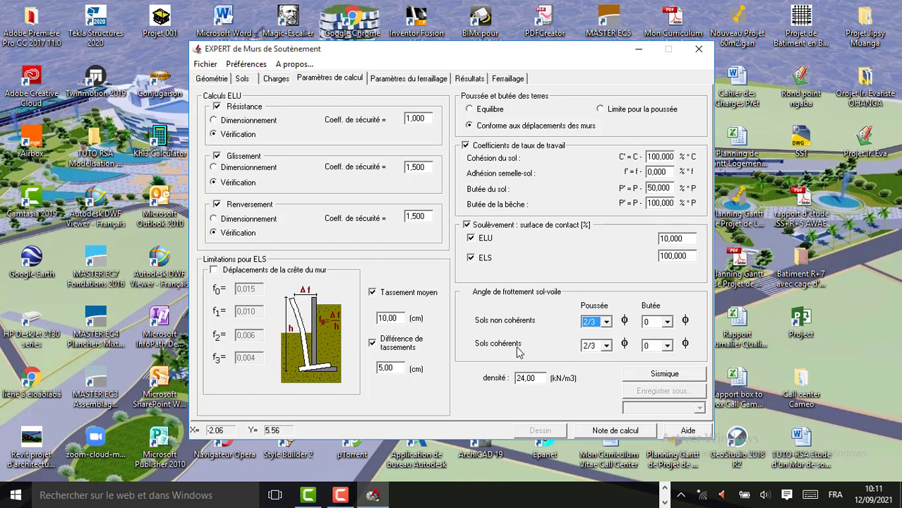
pyautogui.click(606, 322)
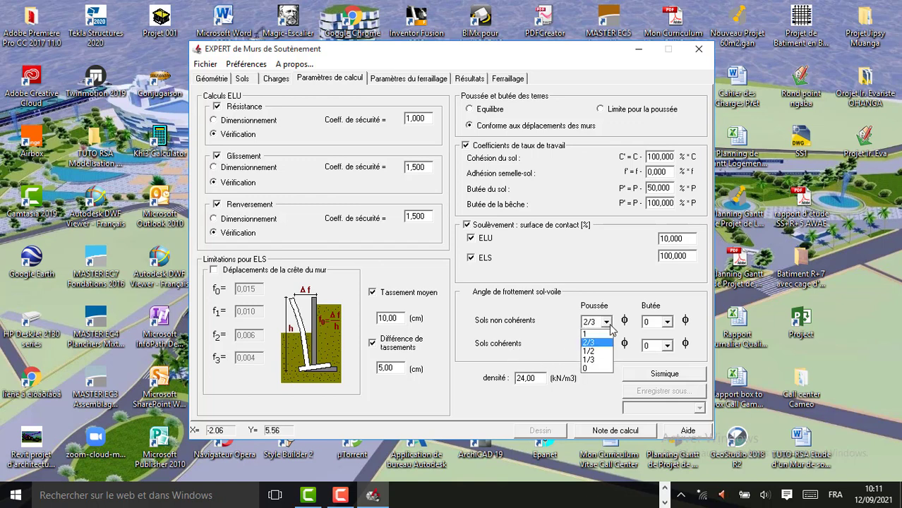
pyautogui.click(600, 351)
pyautogui.click(606, 323)
pyautogui.click(595, 360)
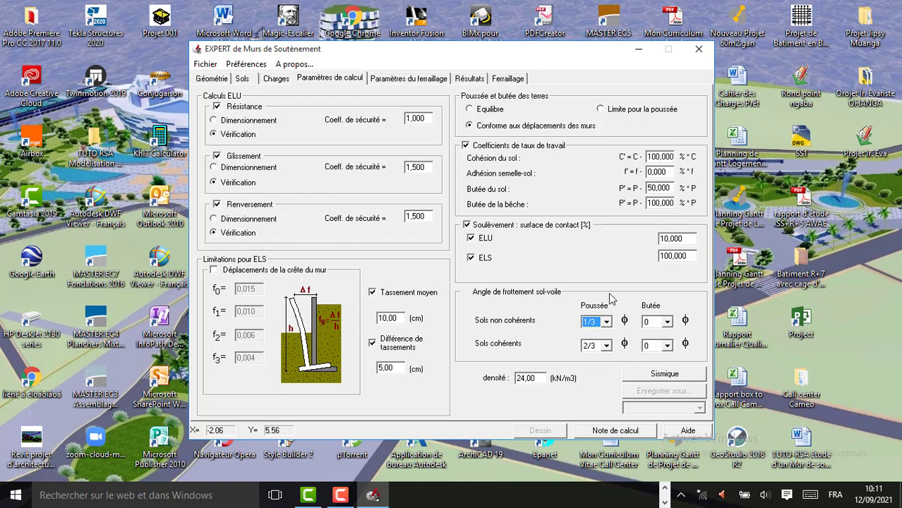
pyautogui.click(667, 323)
pyautogui.click(668, 325)
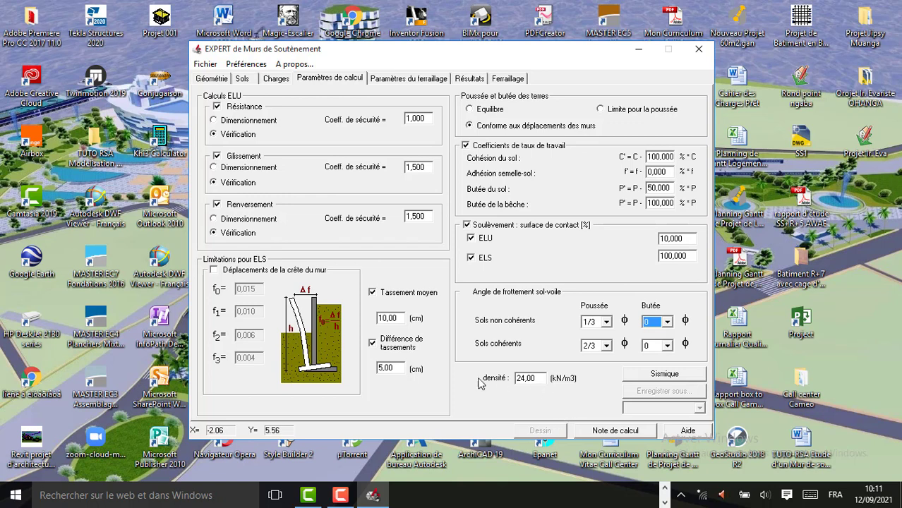
pyautogui.click(524, 378)
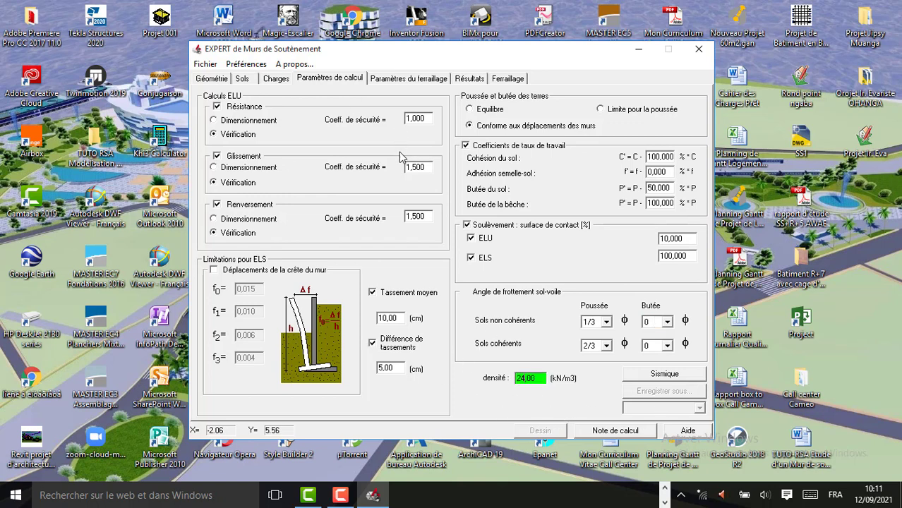
# Step: In the reinforcement parameters (Paramètres du ferraillage), select C25/30 as the concrete class
pyautogui.click(416, 79)
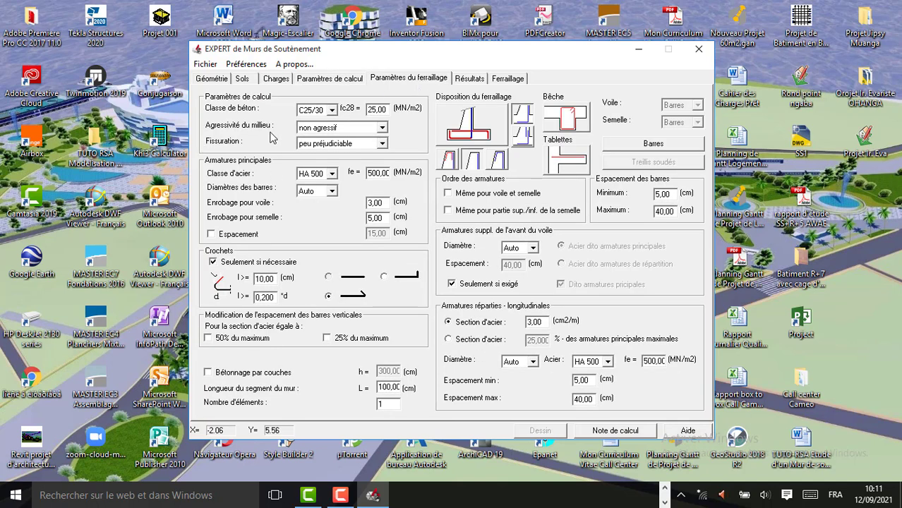
pyautogui.click(331, 110)
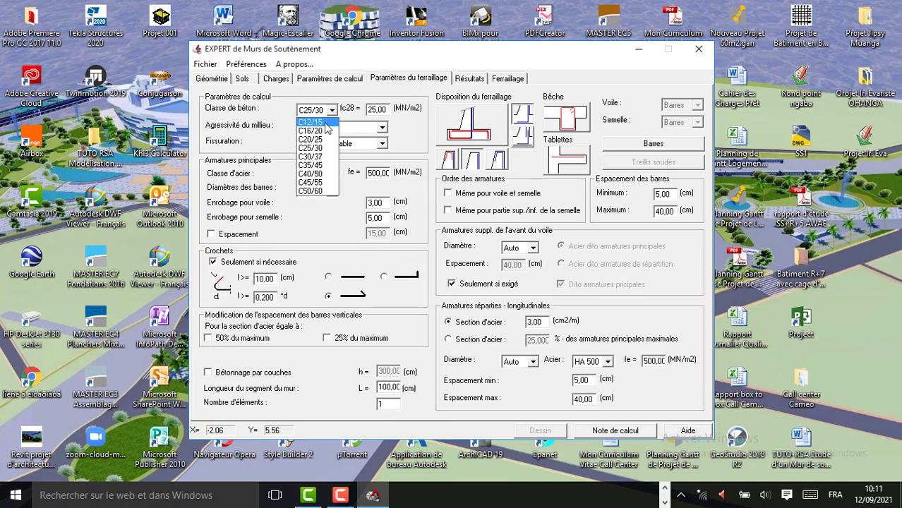
pyautogui.click(318, 148)
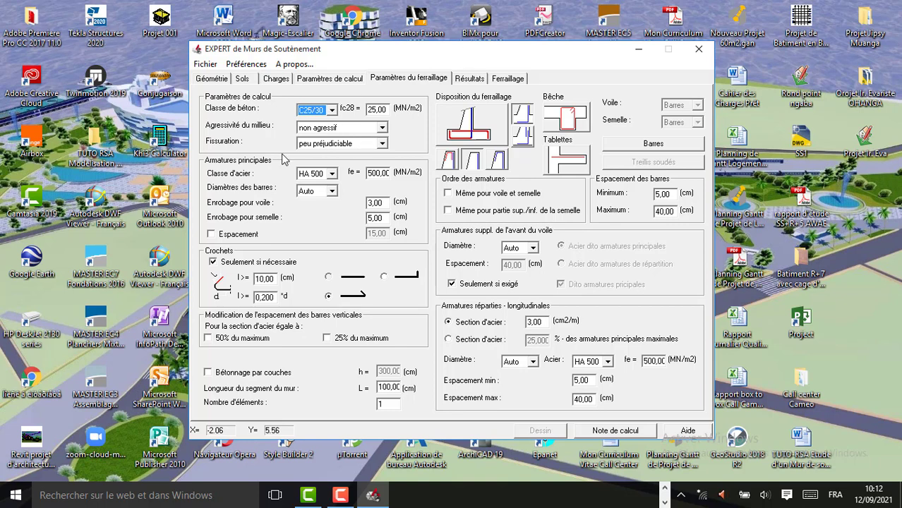
# Step: Try the très agressif ou étanchéité environment, return it to non agressif, and keep the cracking condition at peu préjudiciable
pyautogui.click(381, 128)
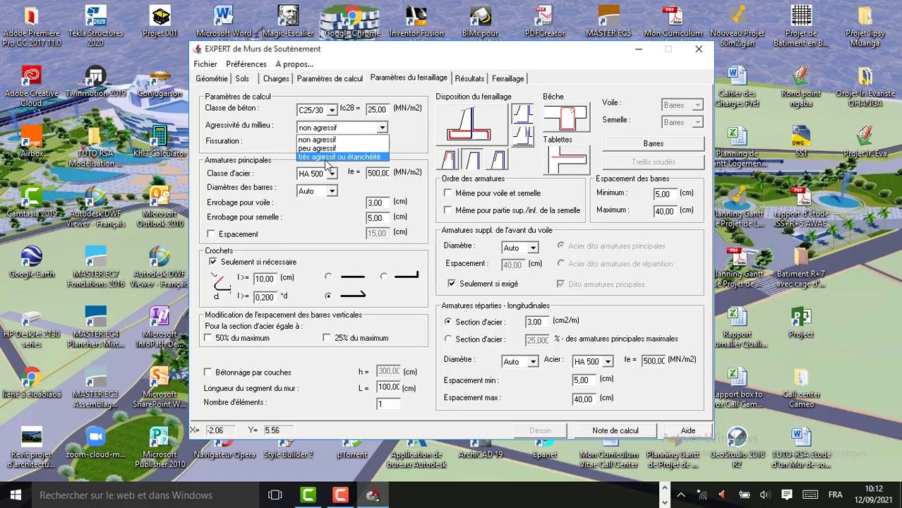
pyautogui.click(327, 157)
pyautogui.click(382, 128)
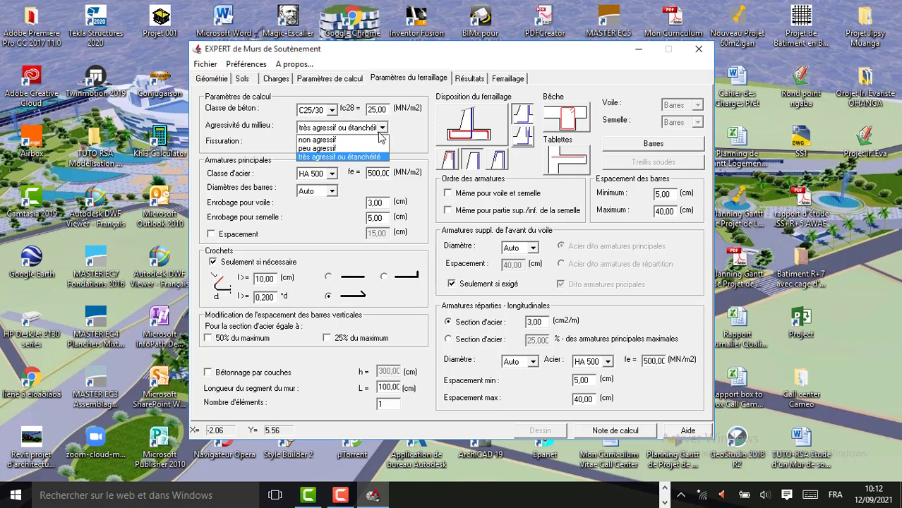
pyautogui.click(326, 140)
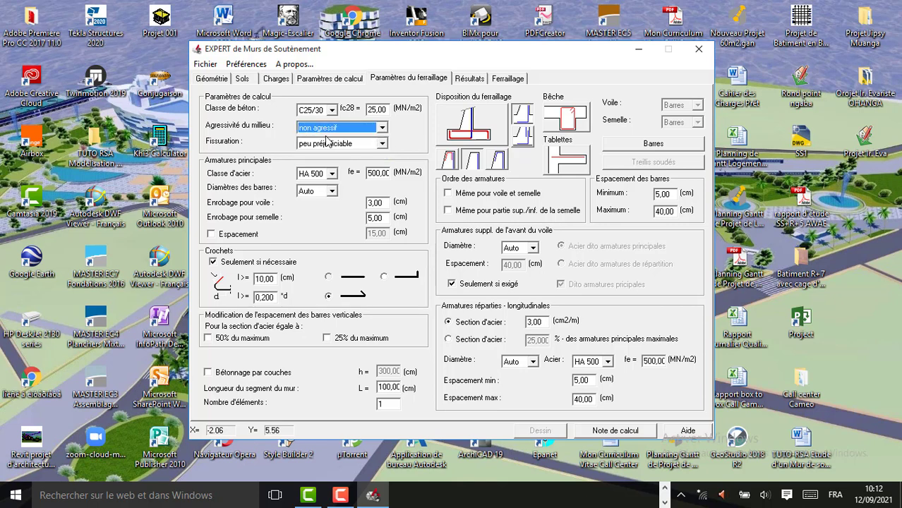
pyautogui.click(382, 144)
pyautogui.click(385, 153)
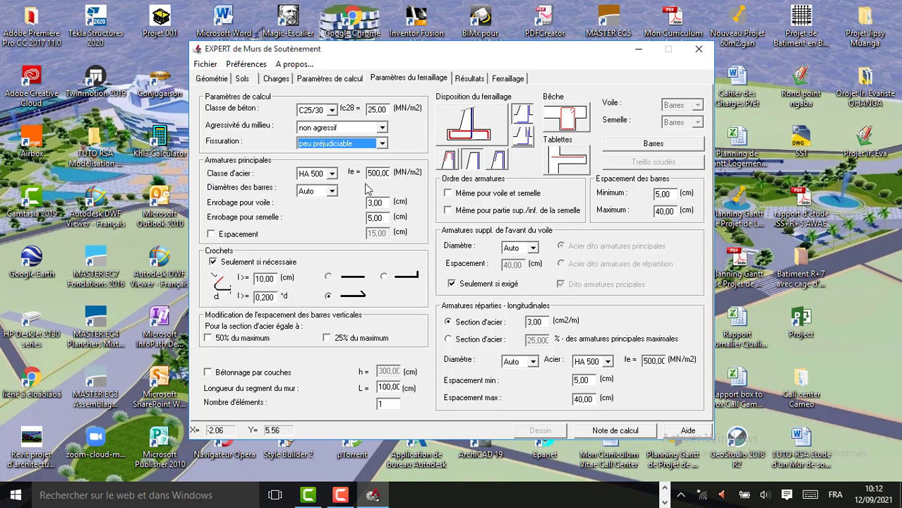
# Step: Review the main bar diameter choices, keeping Auto, and turn the fixed bar spacing (Espacement) on and off again
pyautogui.click(331, 191)
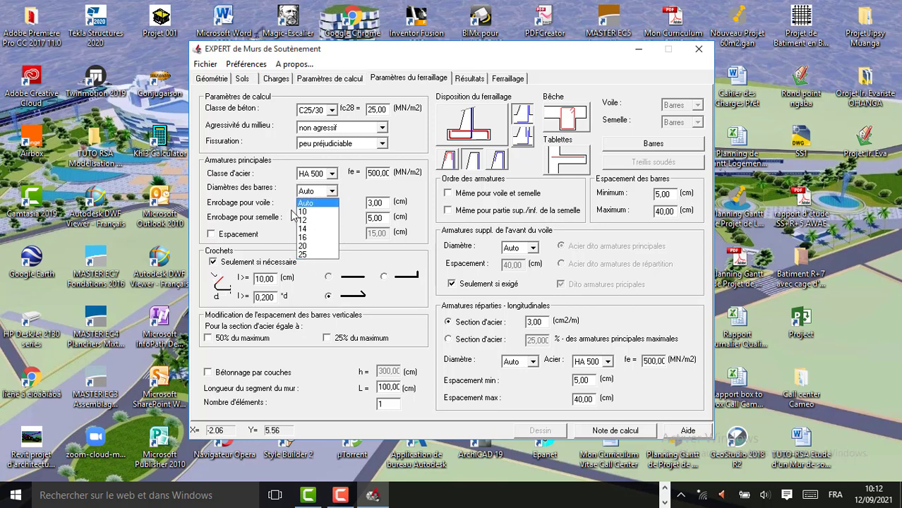
pyautogui.click(351, 199)
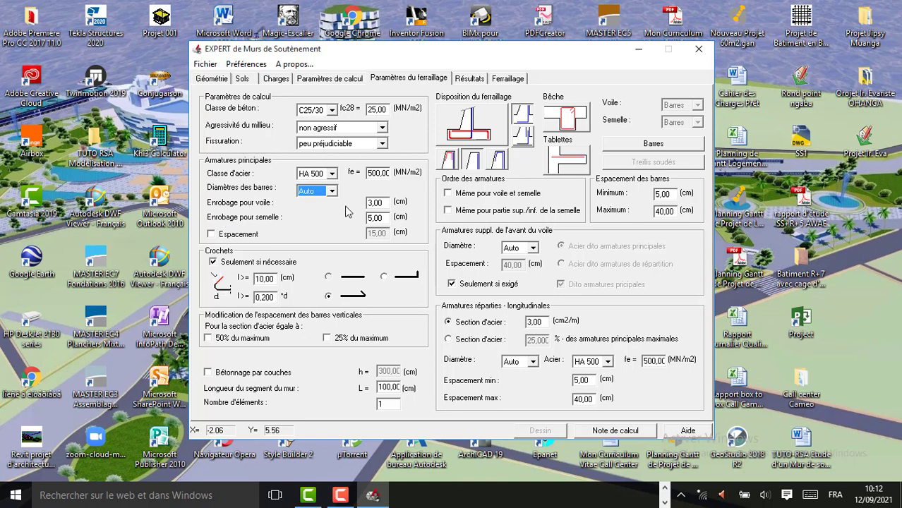
pyautogui.click(214, 237)
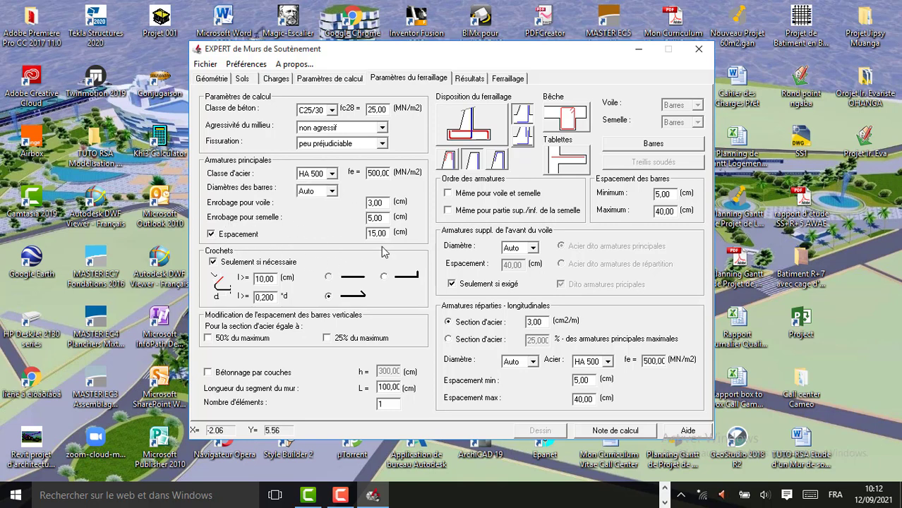
pyautogui.click(212, 234)
# Step: Examine the available reinforcement layouts for the shear key (Bêche) and the brackets (Tablettes) without choosing another one
pyautogui.click(569, 120)
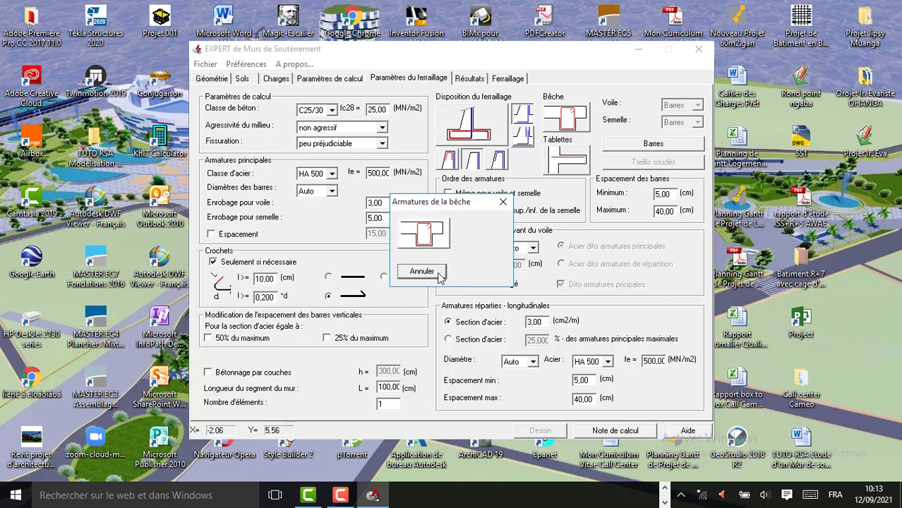
pyautogui.click(502, 202)
pyautogui.click(561, 164)
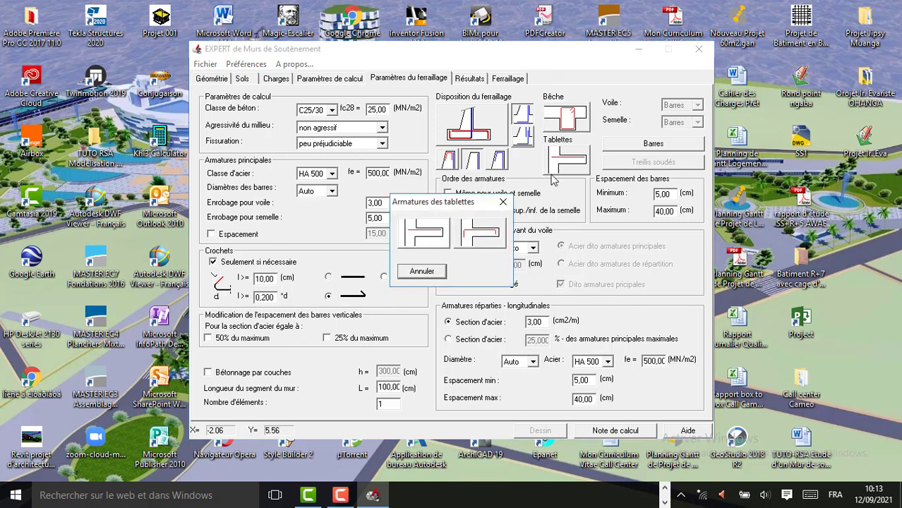
pyautogui.click(503, 201)
pyautogui.click(566, 120)
pyautogui.click(502, 202)
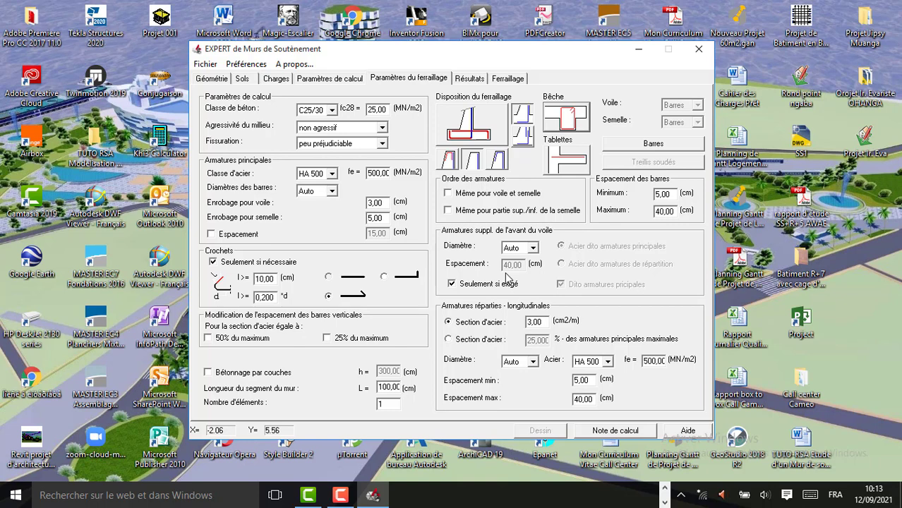
# Step: Run the wall calculation and compare the displacement (Déplacements) and earth pressure (Poussées) diagrams in the results
pyautogui.click(471, 79)
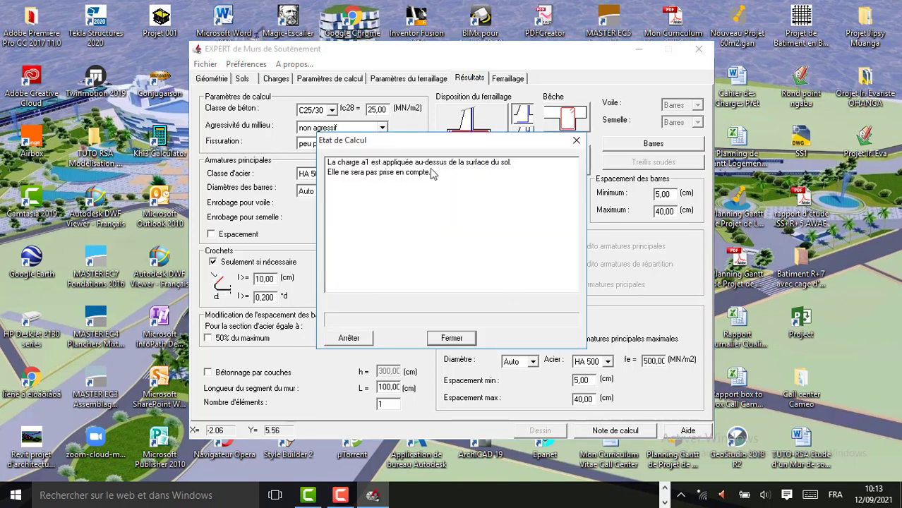
pyautogui.click(453, 338)
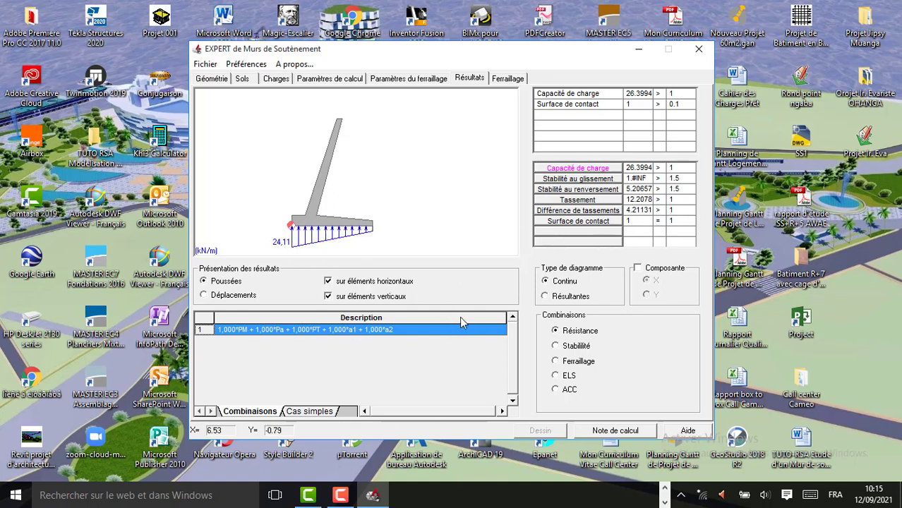
pyautogui.click(204, 295)
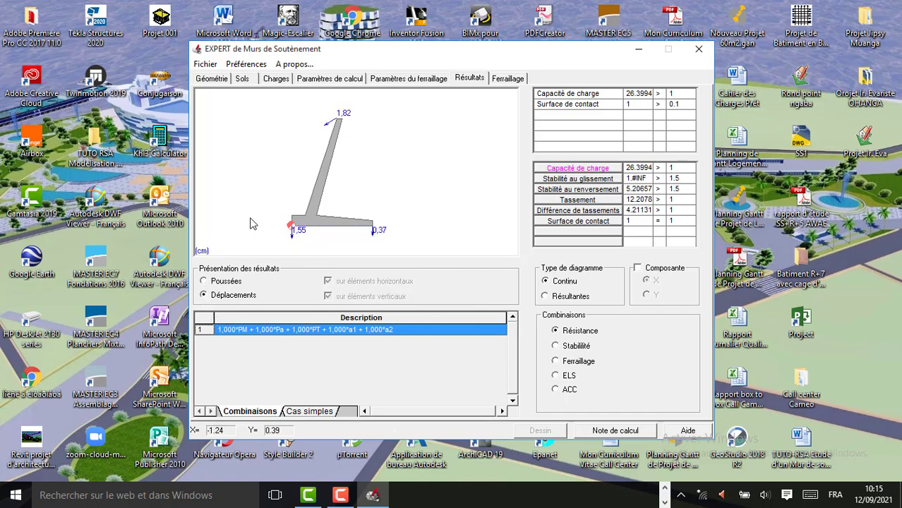
pyautogui.click(208, 283)
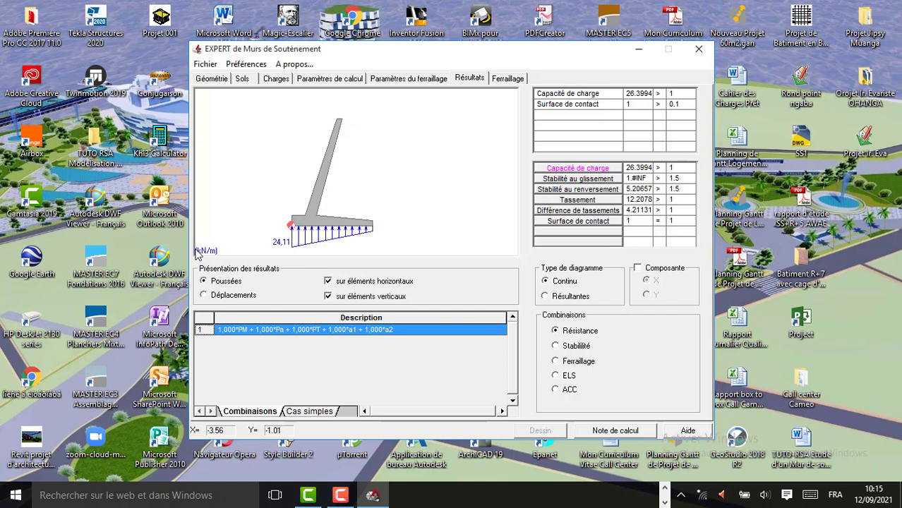
pyautogui.click(206, 295)
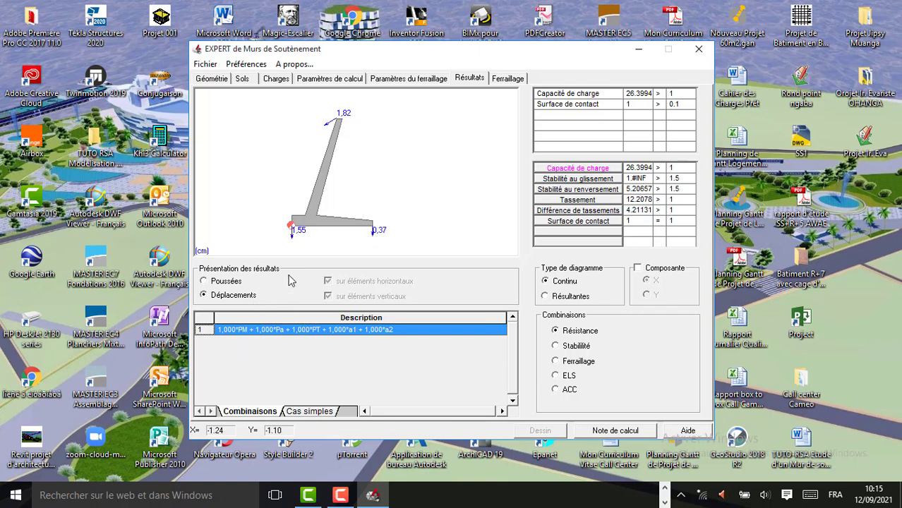
pyautogui.click(216, 283)
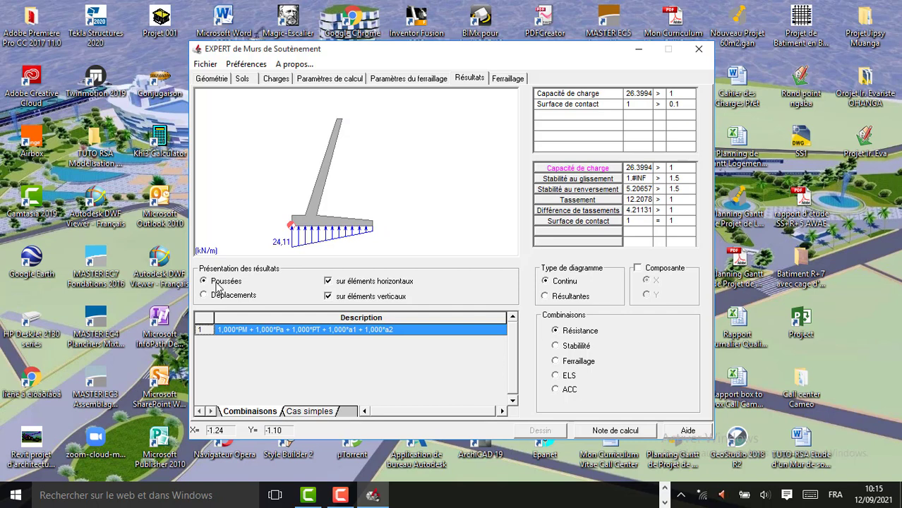
# Step: Hide the pressure diagrams on the vertical and horizontal elements, and show them again
pyautogui.click(328, 297)
pyautogui.click(328, 282)
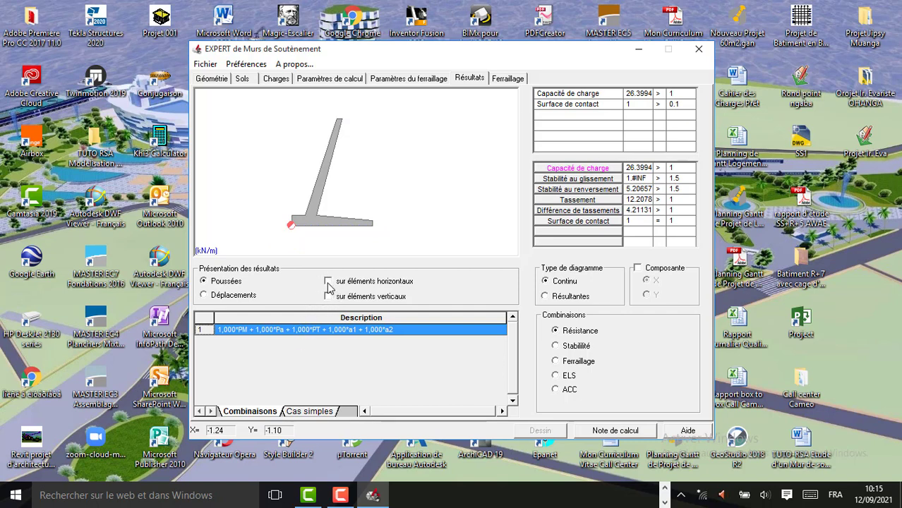
pyautogui.click(328, 282)
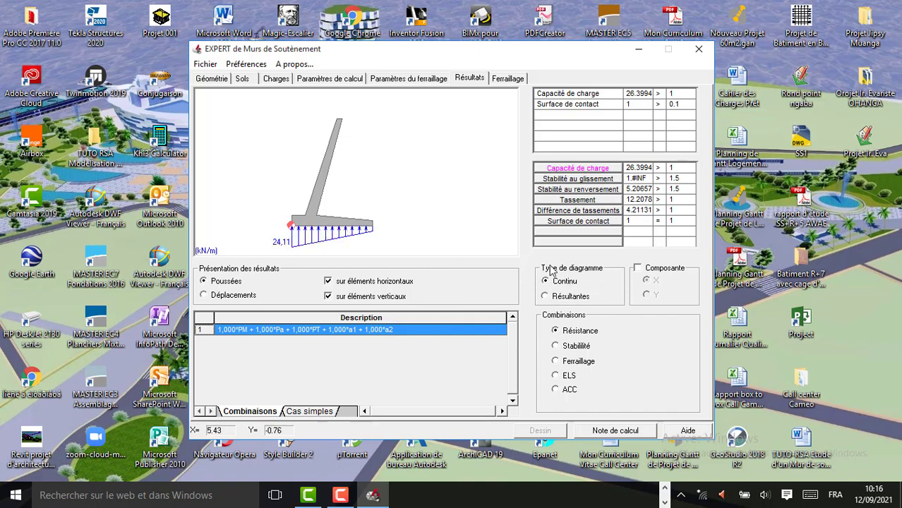
# Step: Display the pressures as resultants (Résultantes) and compare them with the wall dimensions in the geometry
pyautogui.click(545, 296)
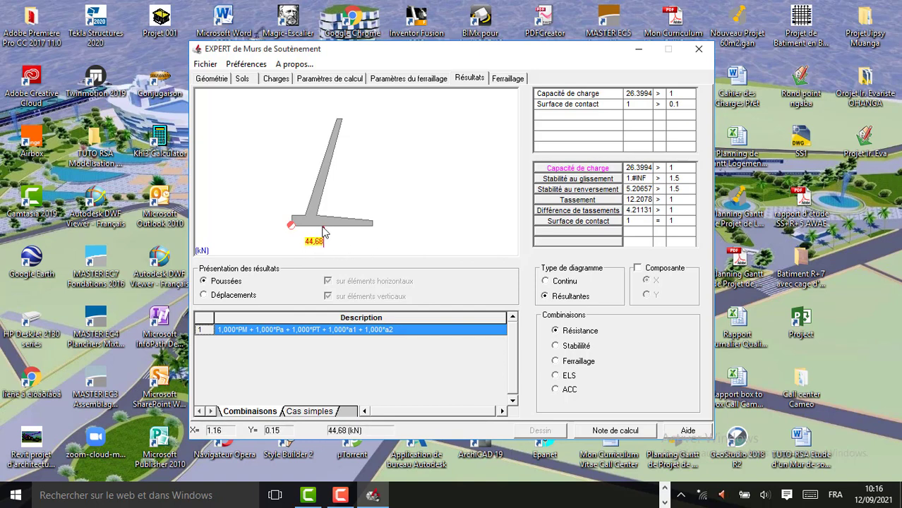
pyautogui.click(212, 78)
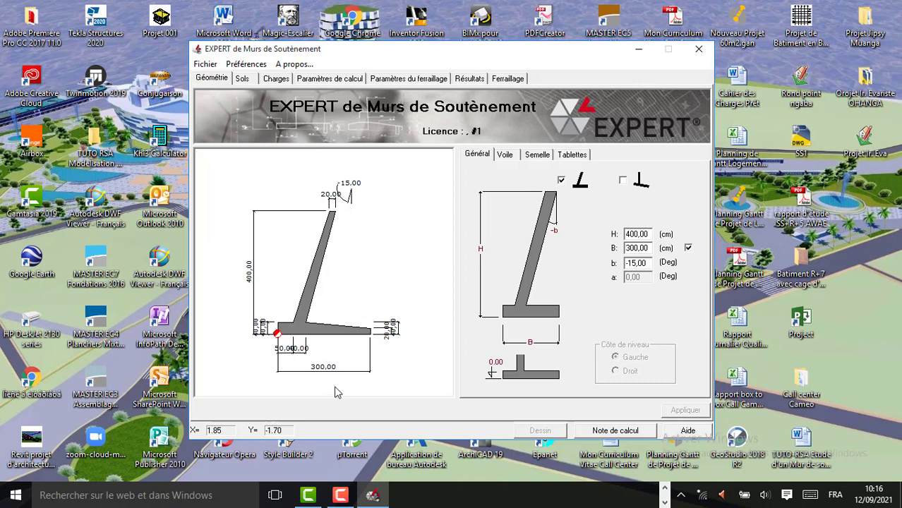
pyautogui.click(466, 78)
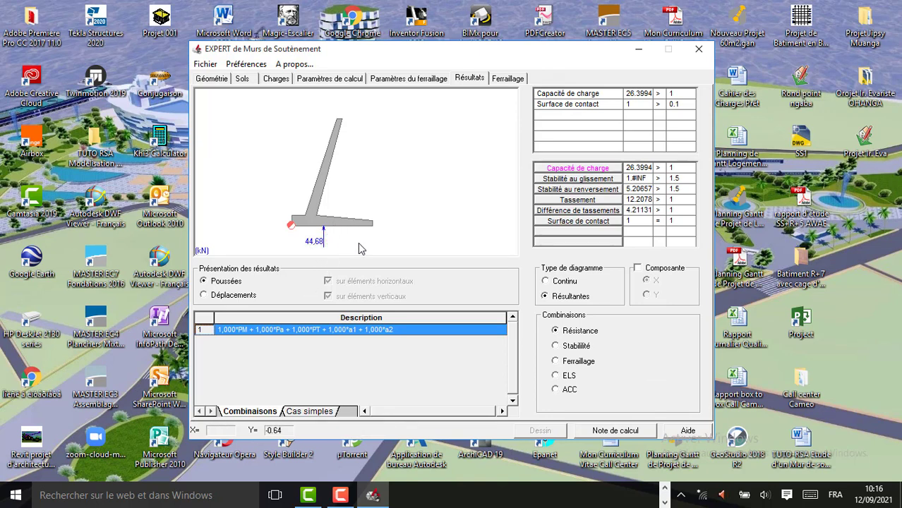
# Step: Show the resultants by component, comparing X and Y and leaving Y displayed
pyautogui.click(639, 269)
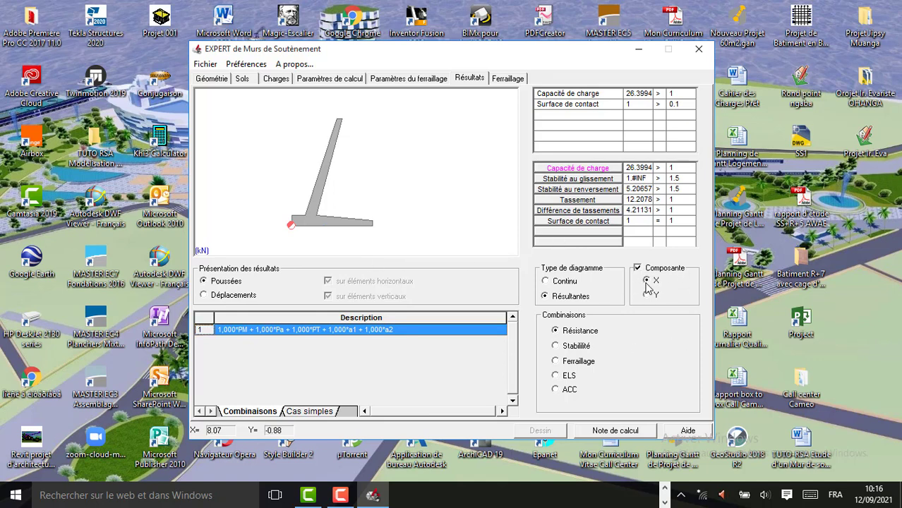
pyautogui.click(648, 295)
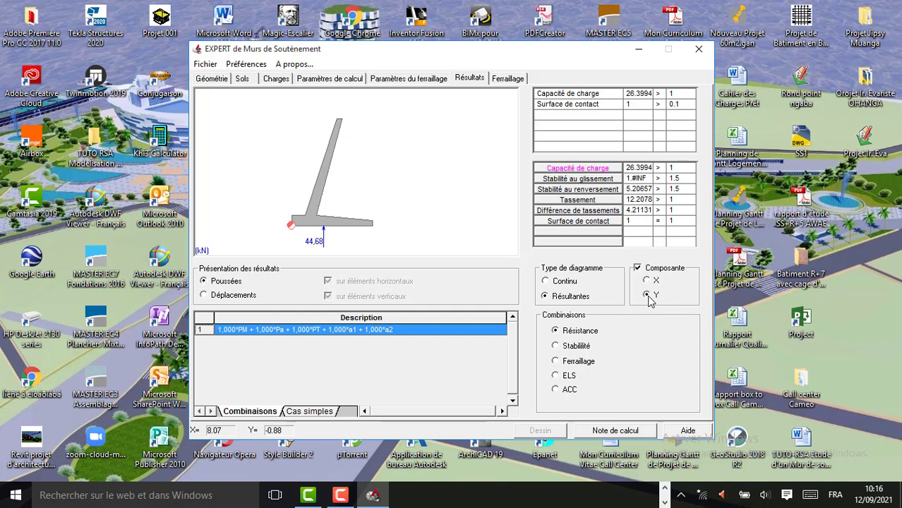
pyautogui.click(646, 280)
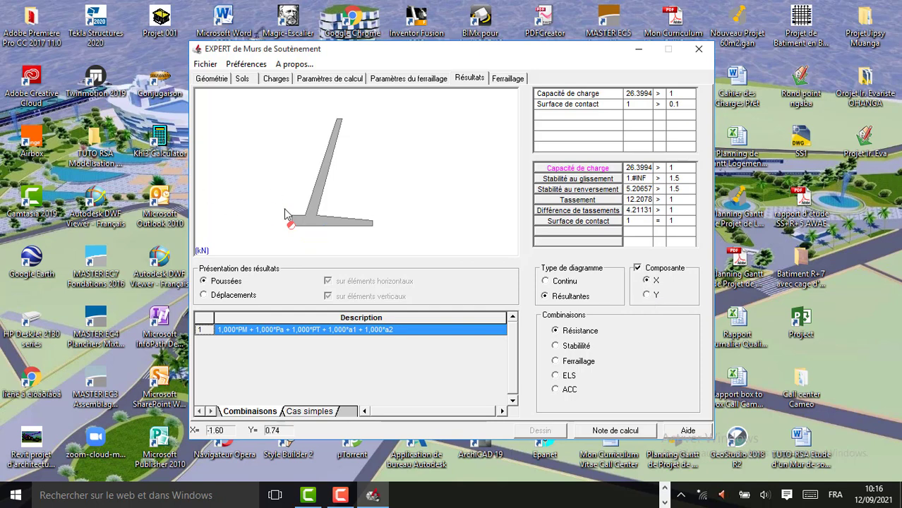
pyautogui.click(648, 296)
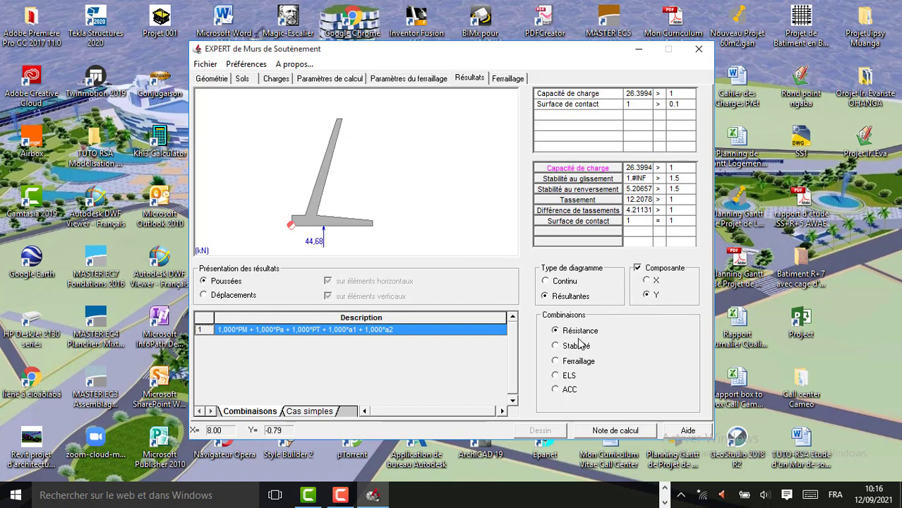
# Step: Compare the results for the resistance and stability combinations, and look through the list of stability combinations
pyautogui.click(555, 345)
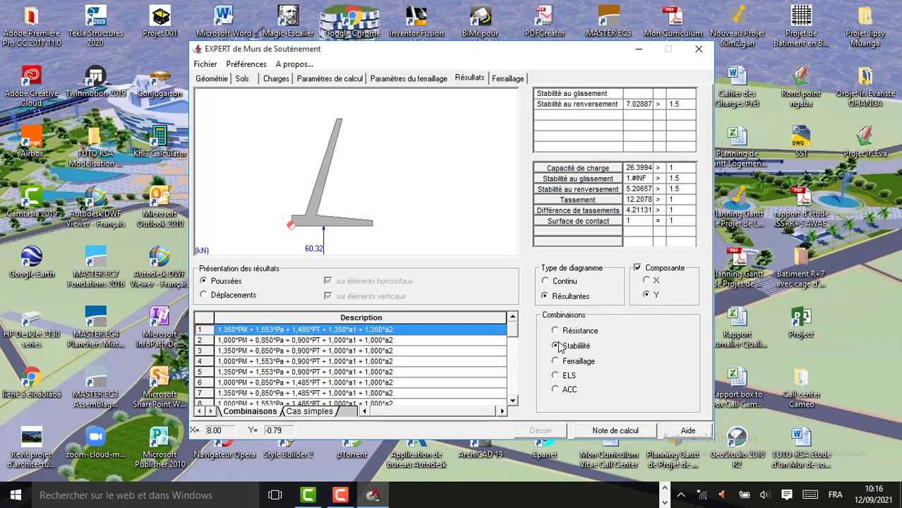
pyautogui.click(555, 331)
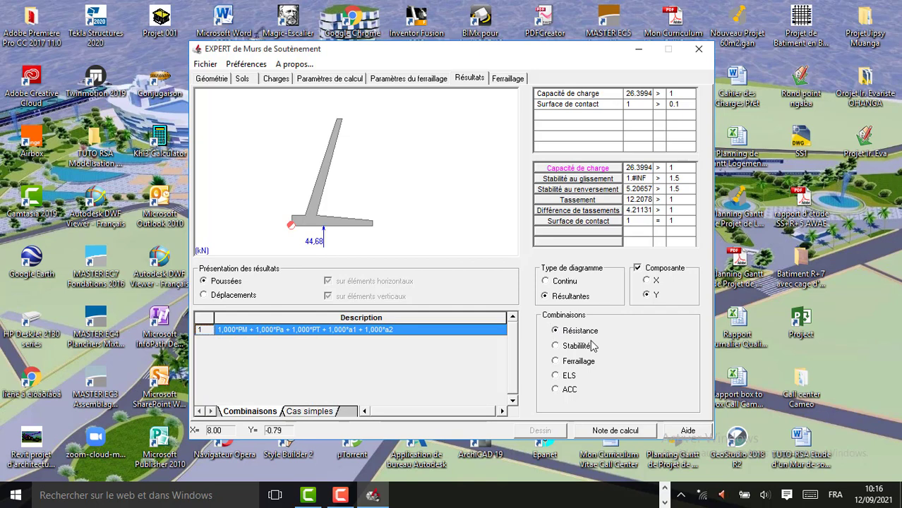
pyautogui.click(557, 346)
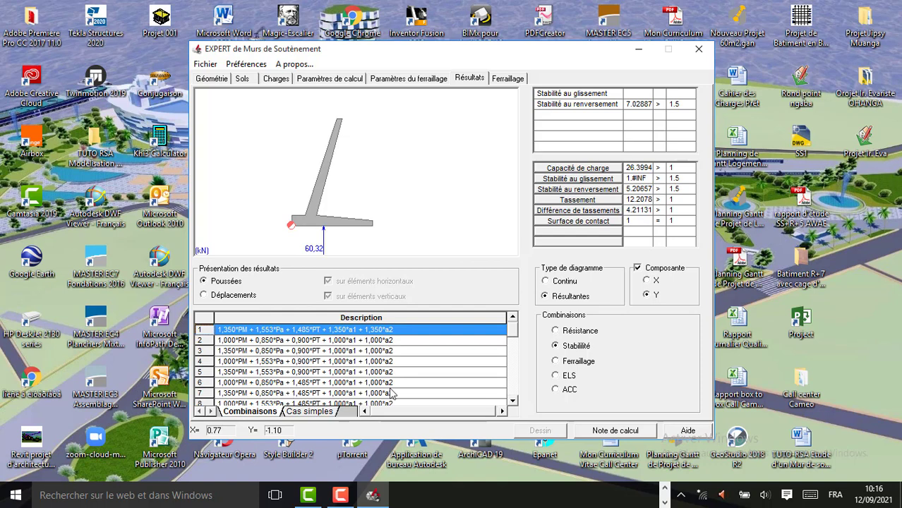
pyautogui.scroll(-10, 515, 401)
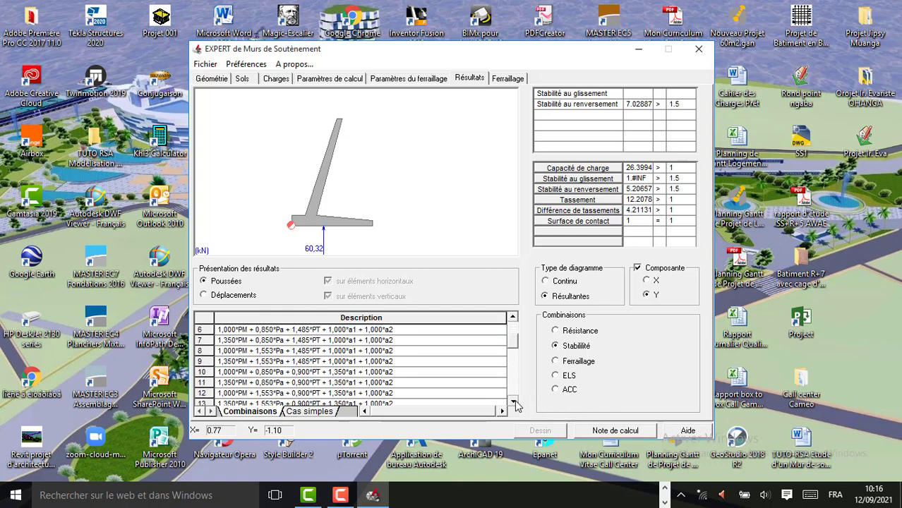
pyautogui.scroll(-5, 515, 403)
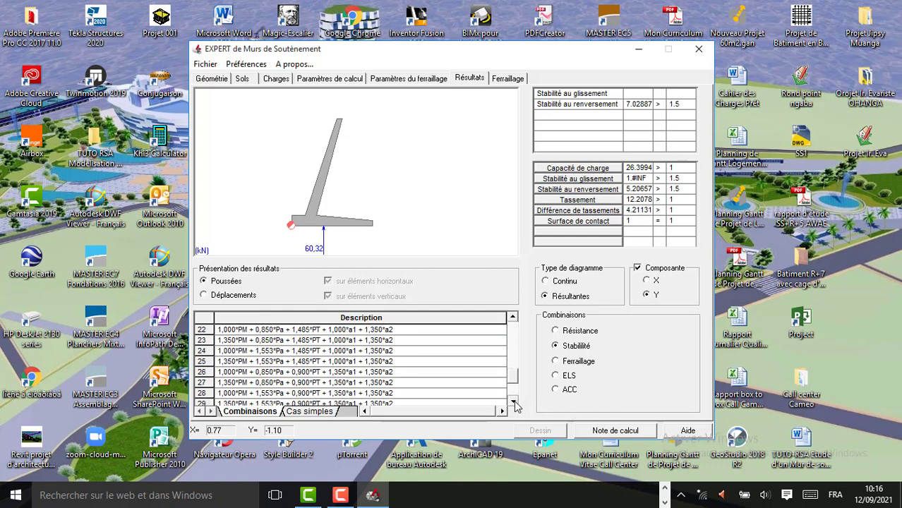
# Step: Display the reinforcement (Ferraillage) combinations and look through their list
pyautogui.click(556, 361)
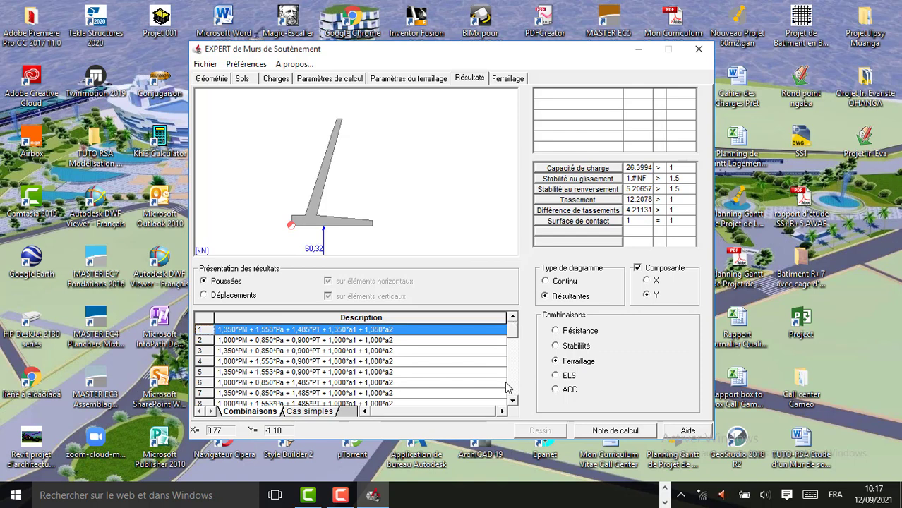
pyautogui.scroll(-3, 515, 408)
pyautogui.scroll(-6, 516, 407)
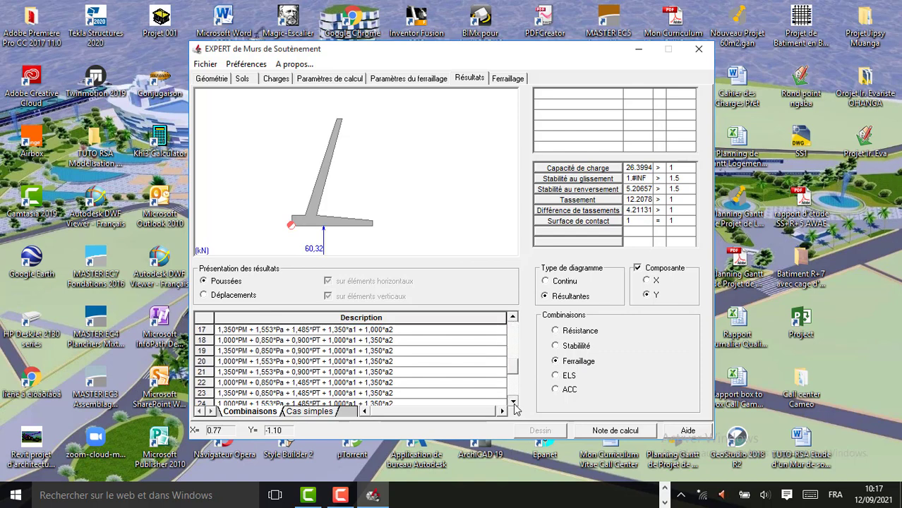
# Step: Compare the results for the ELS and ACC combinations, leaving ELS displayed
pyautogui.click(555, 377)
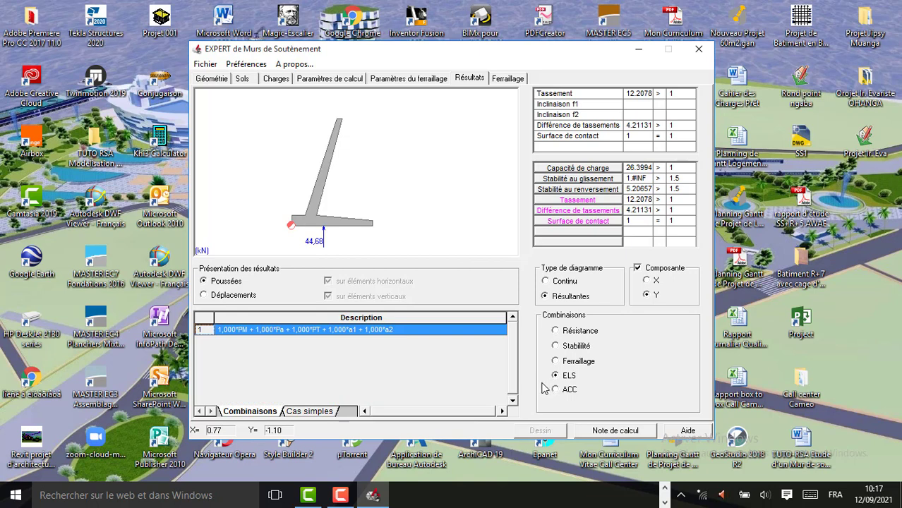
pyautogui.click(556, 390)
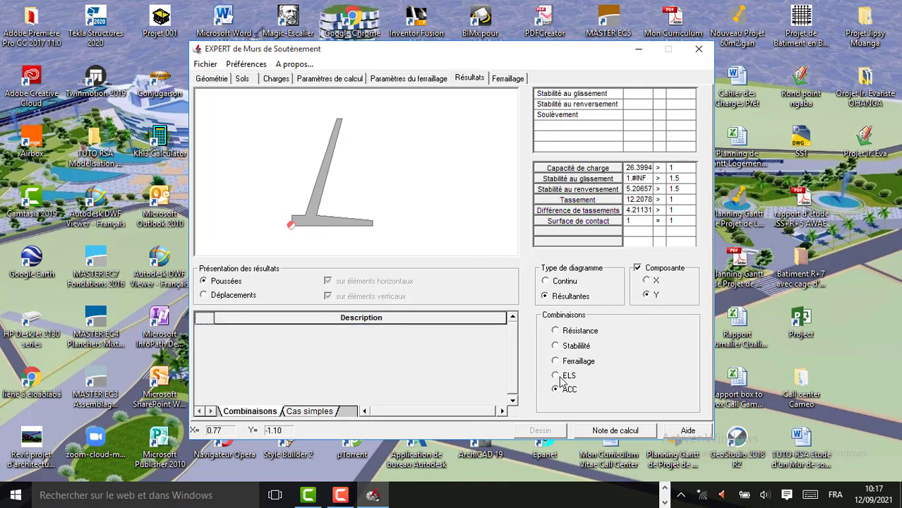
pyautogui.click(555, 376)
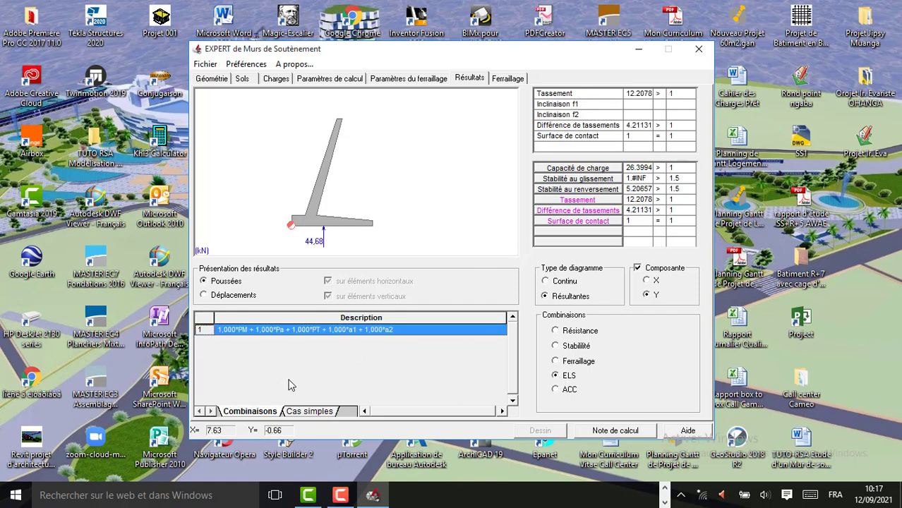
# Step: Run the reinforcement design (Ferraillage), read the full calculation status message and close it
pyautogui.click(509, 77)
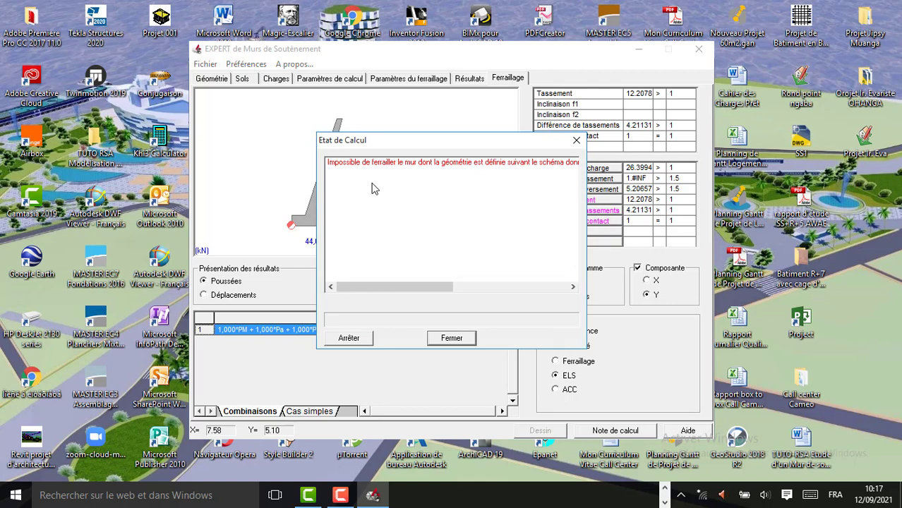
pyautogui.click(573, 287)
pyautogui.moveTo(574, 288); pyautogui.dragTo(574, 287)
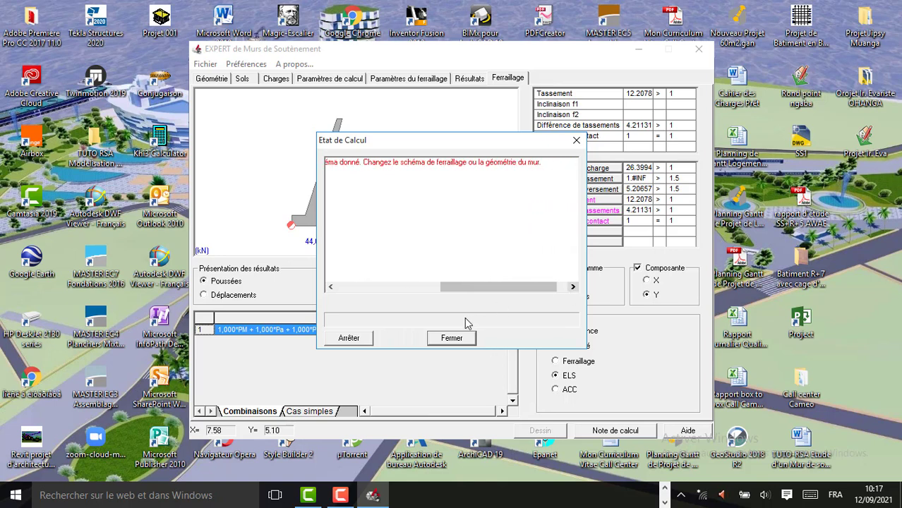
pyautogui.click(459, 338)
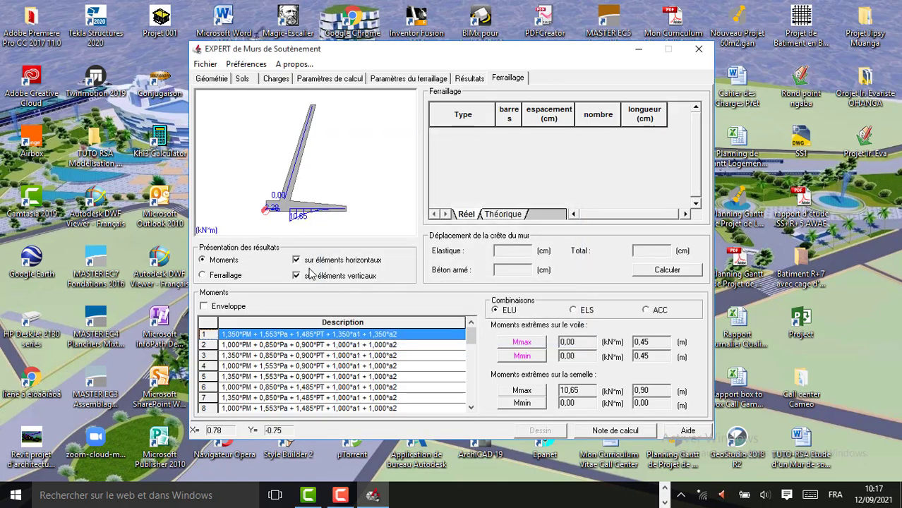
# Step: Set the footing width B to 400 cm in the wall's general geometry and apply it
pyautogui.click(213, 79)
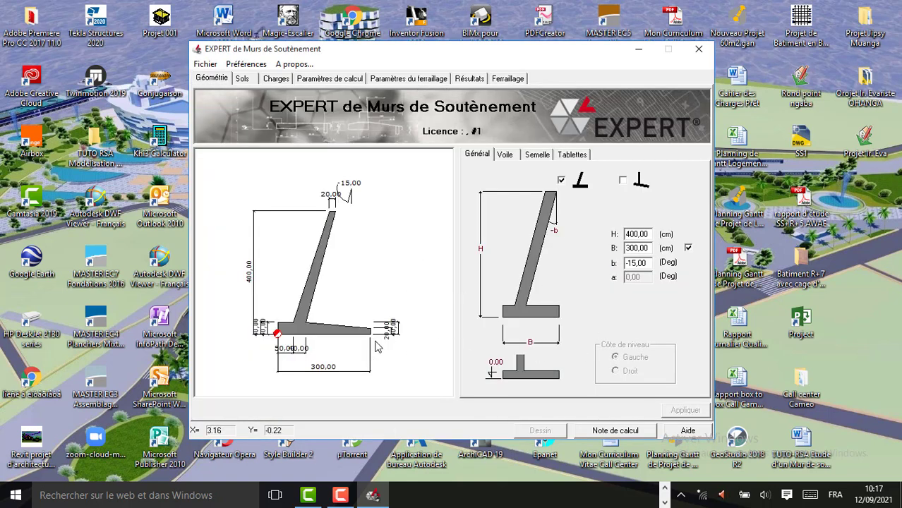
pyautogui.doubleClick(639, 249)
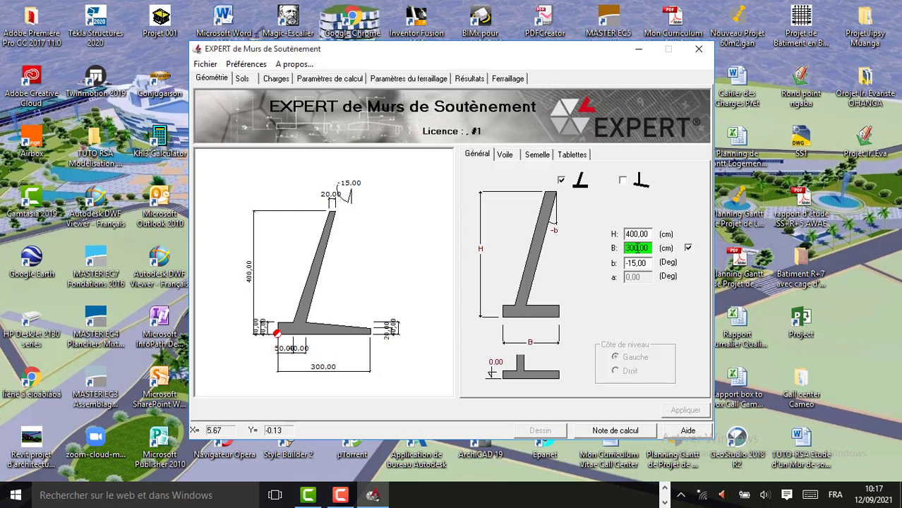
pyautogui.press('BackSpace')
pyautogui.press('BackSpace')
pyautogui.click(685, 412)
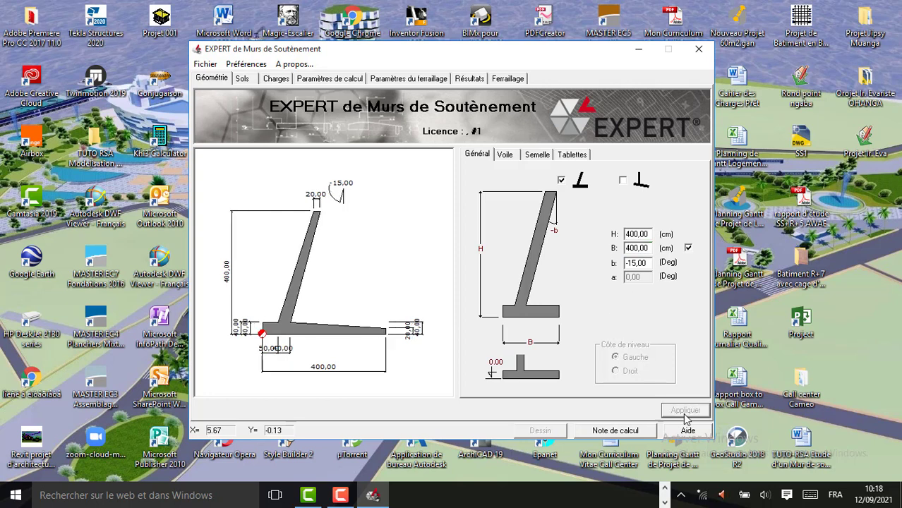
# Step: Recalculate the wall results, dismiss the calculation status and display the pressures (Poussées) as a continuous diagram (Continu)
pyautogui.click(470, 80)
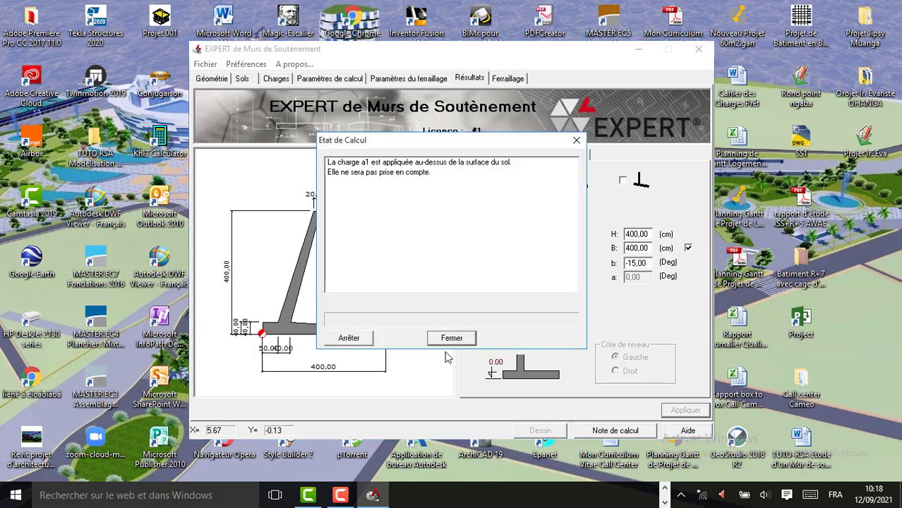
pyautogui.click(450, 337)
pyautogui.click(216, 293)
pyautogui.click(226, 281)
pyautogui.click(558, 282)
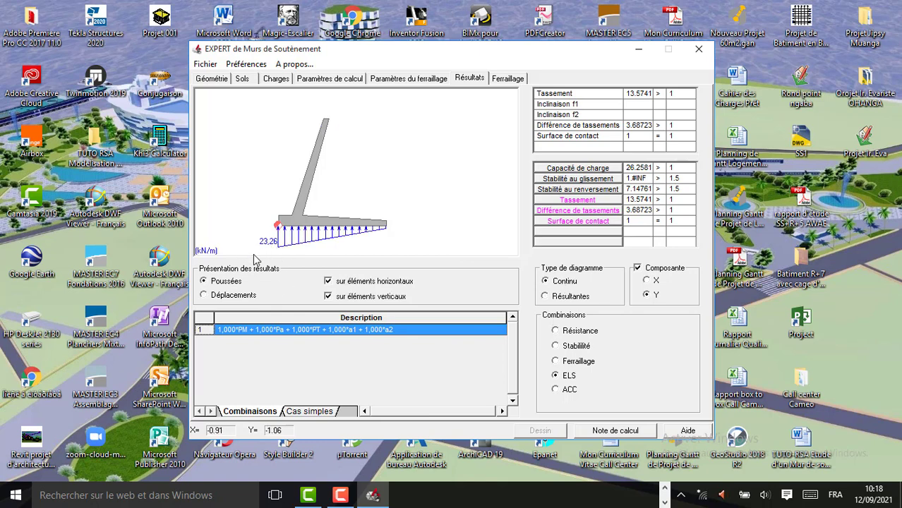
# Step: Recalculate the reinforcement, show the Ferraillage diagram on the wall with Enveloppe enabled, and view the theoretical reinforcement table
pyautogui.click(513, 82)
pyautogui.click(340, 495)
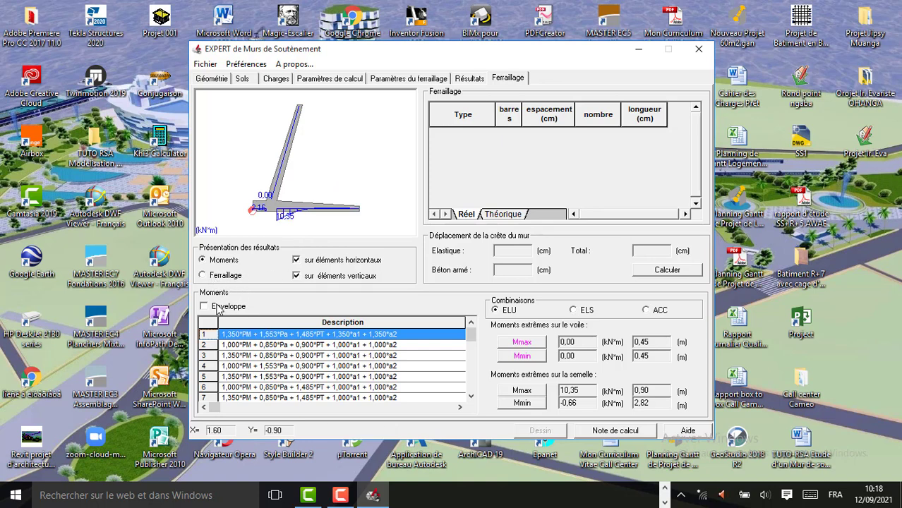
pyautogui.click(218, 278)
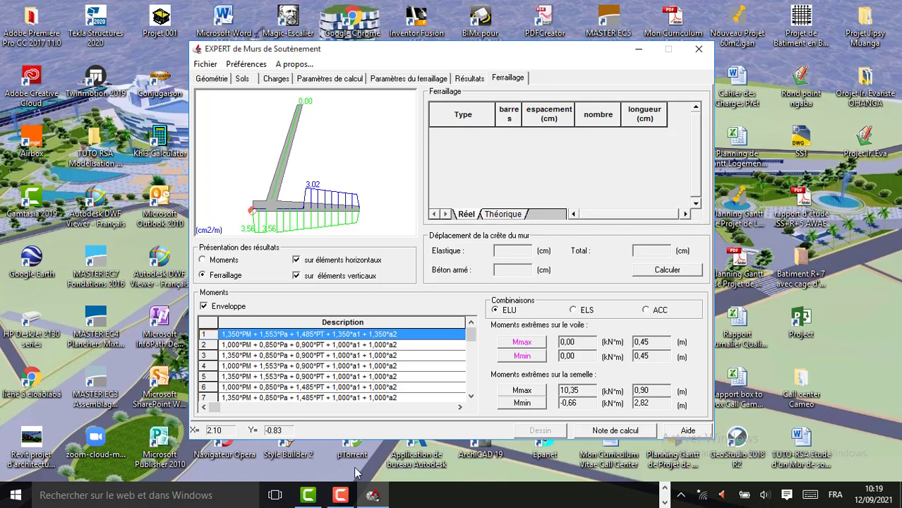
pyautogui.click(340, 495)
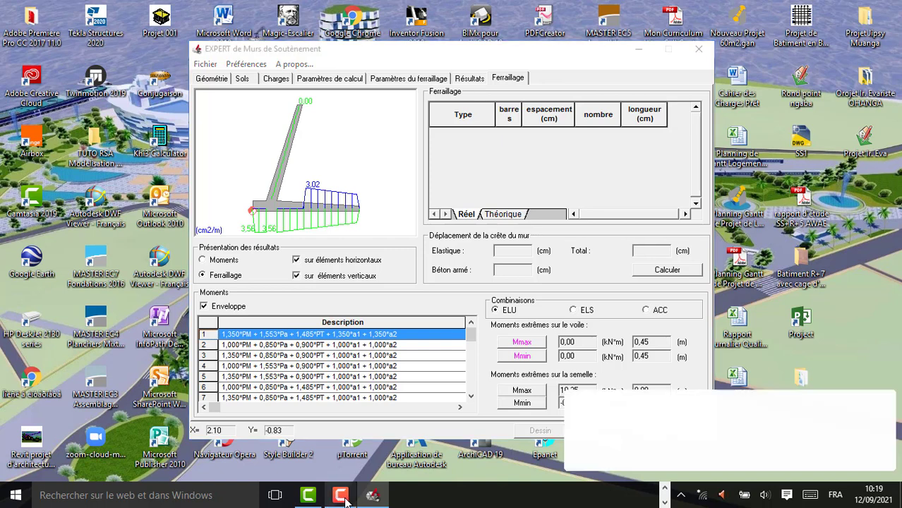
pyautogui.click(839, 443)
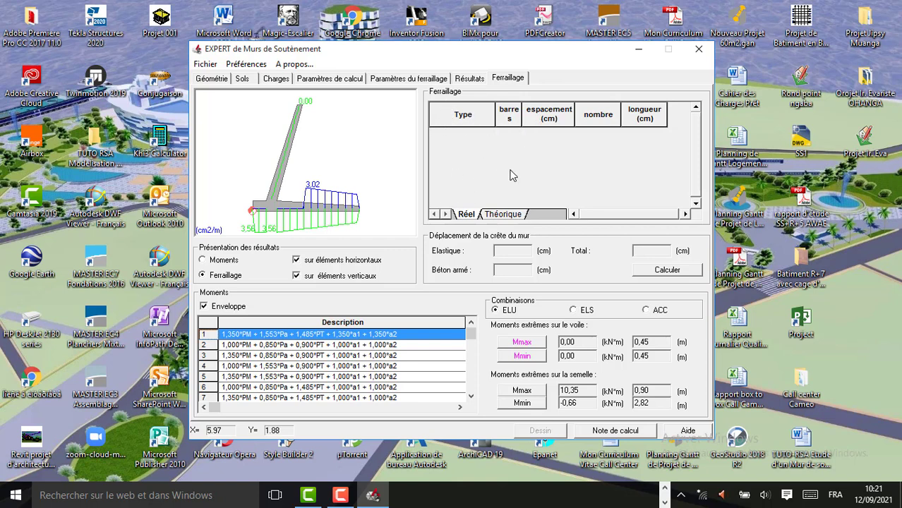
pyautogui.click(508, 215)
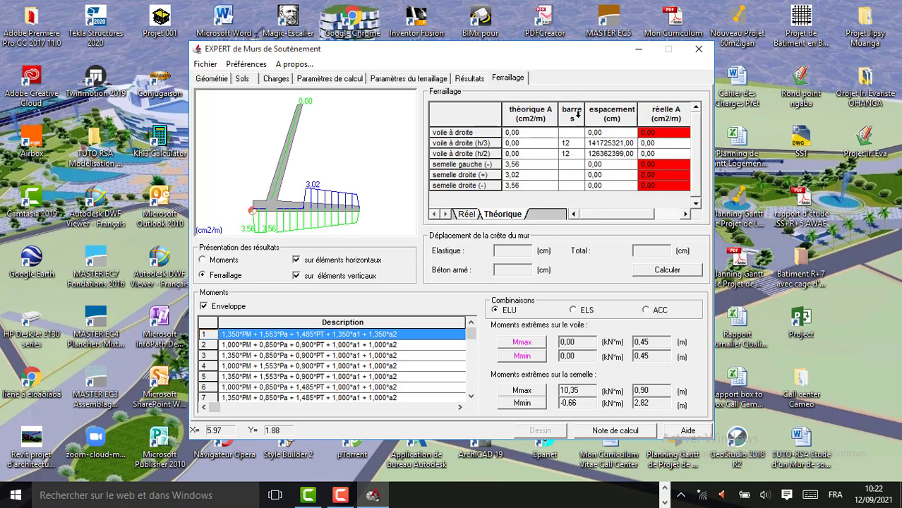
# Step: Set the wall height H to 500 cm in the general geometry and apply it
pyautogui.click(206, 80)
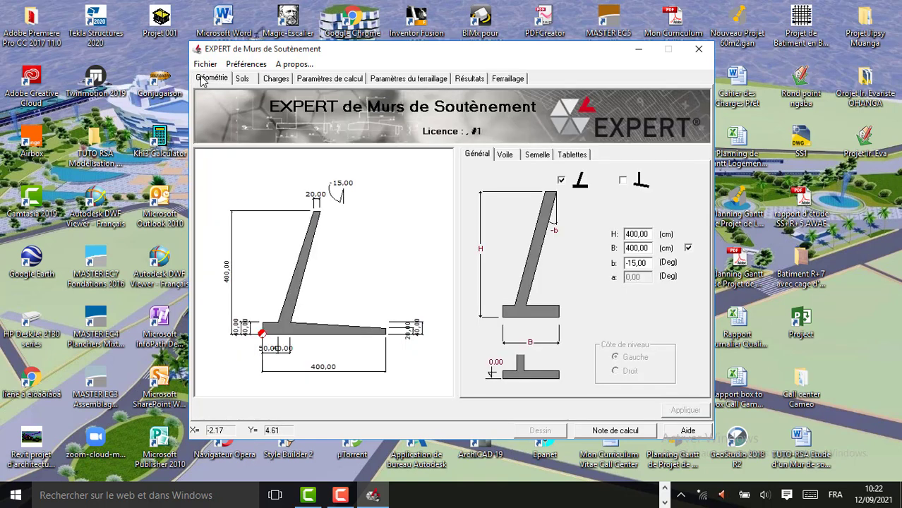
pyautogui.doubleClick(640, 234)
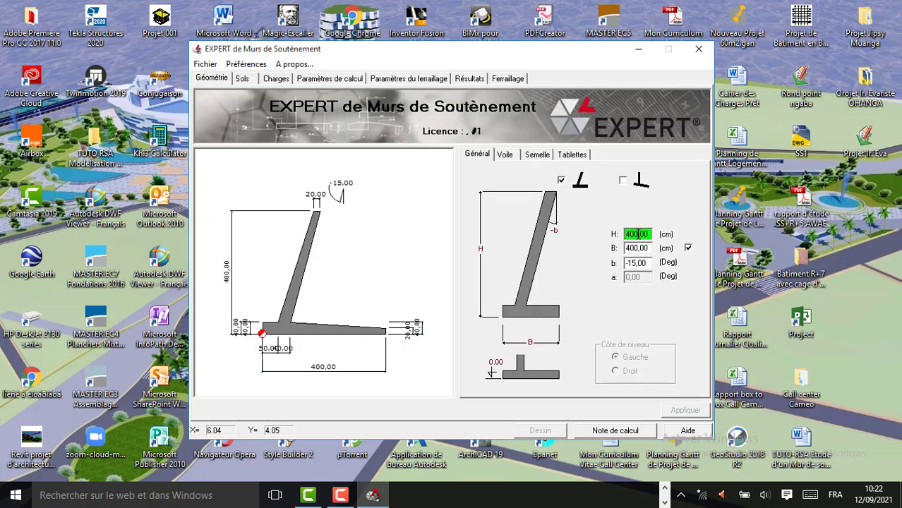
pyautogui.write('40')
pyautogui.press('Delete')
pyautogui.click(638, 243)
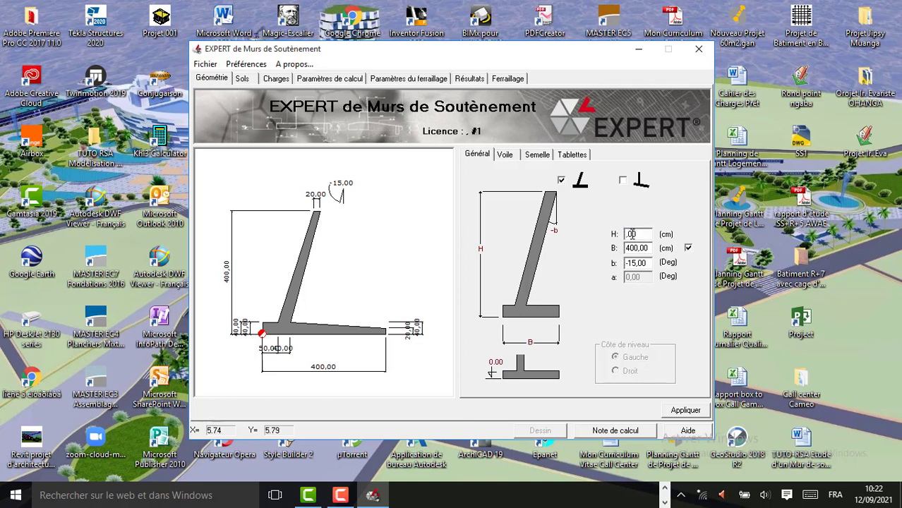
pyautogui.click(637, 233)
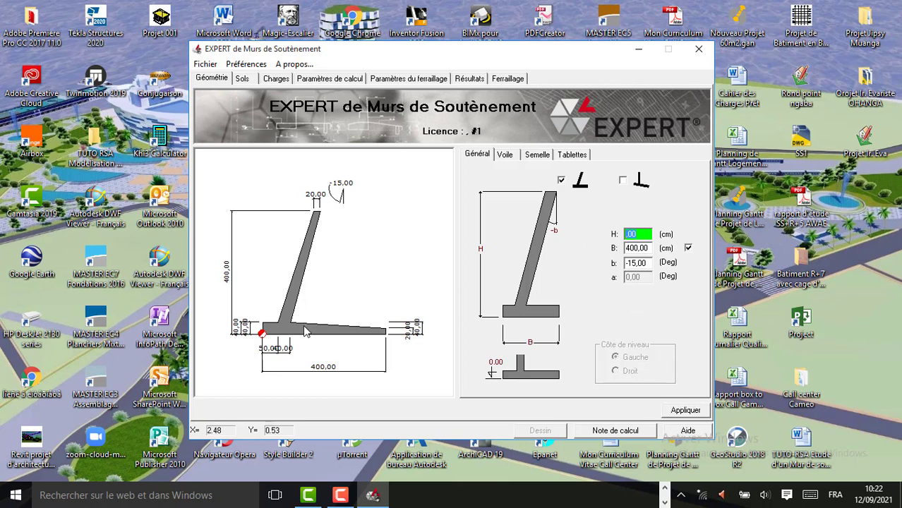
pyautogui.click(335, 501)
pyautogui.click(838, 431)
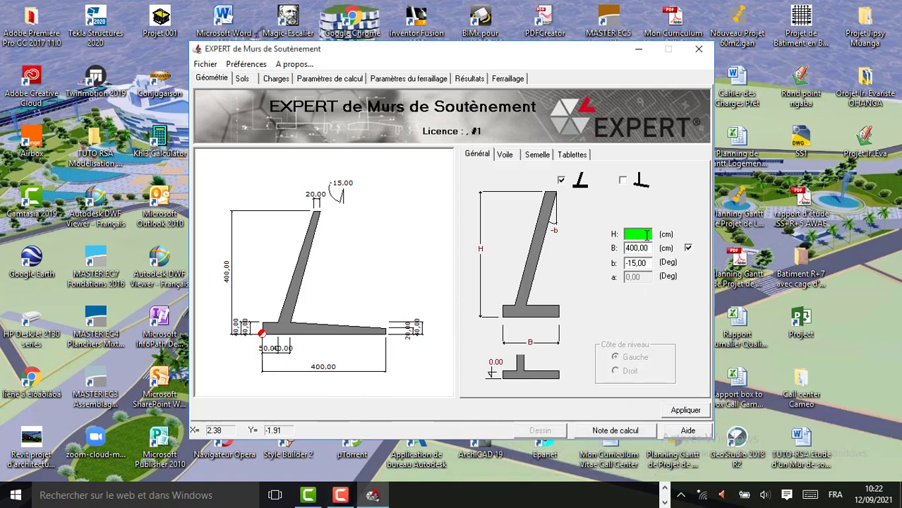
pyautogui.write('5000')
pyautogui.click(686, 410)
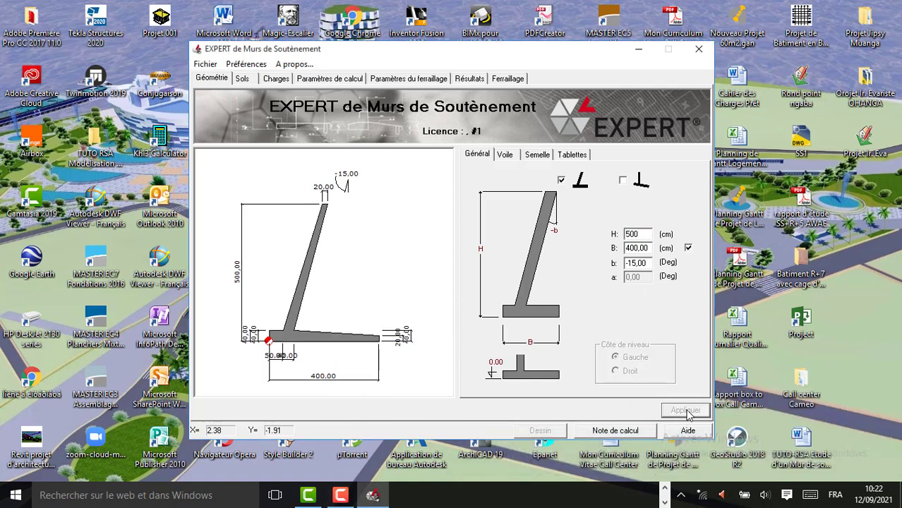
# Step: Recalculate the reinforcement for the modified wall and examine the bars, spacing and real area columns of the theoretical table
pyautogui.click(507, 79)
pyautogui.click(340, 495)
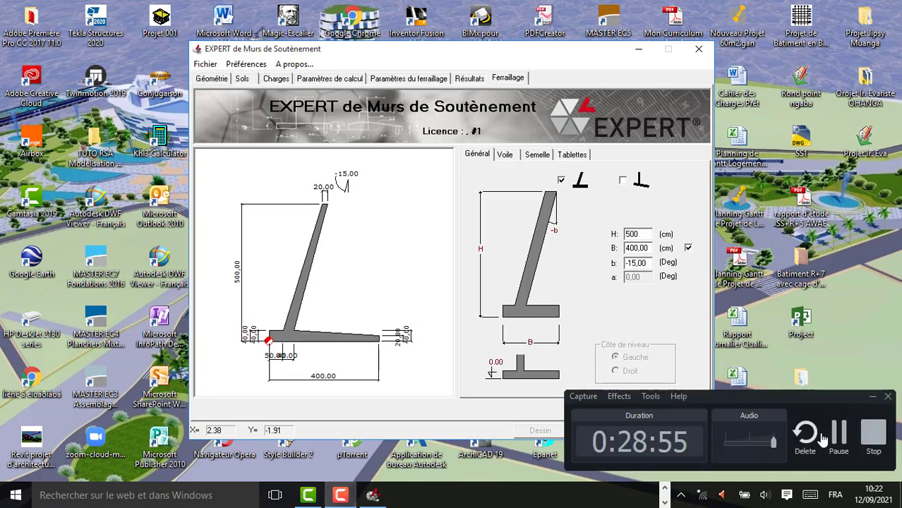
pyautogui.click(839, 433)
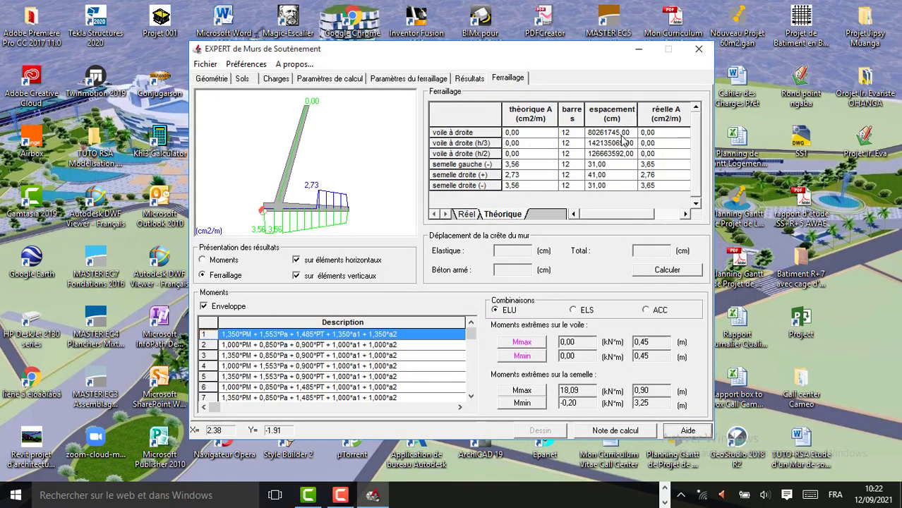
pyautogui.click(685, 213)
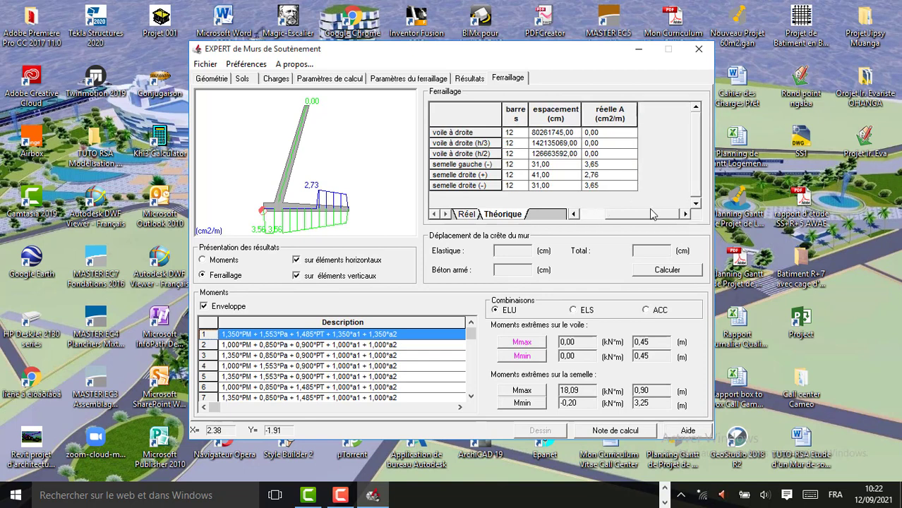
pyautogui.moveTo(651, 220); pyautogui.dragTo(597, 219)
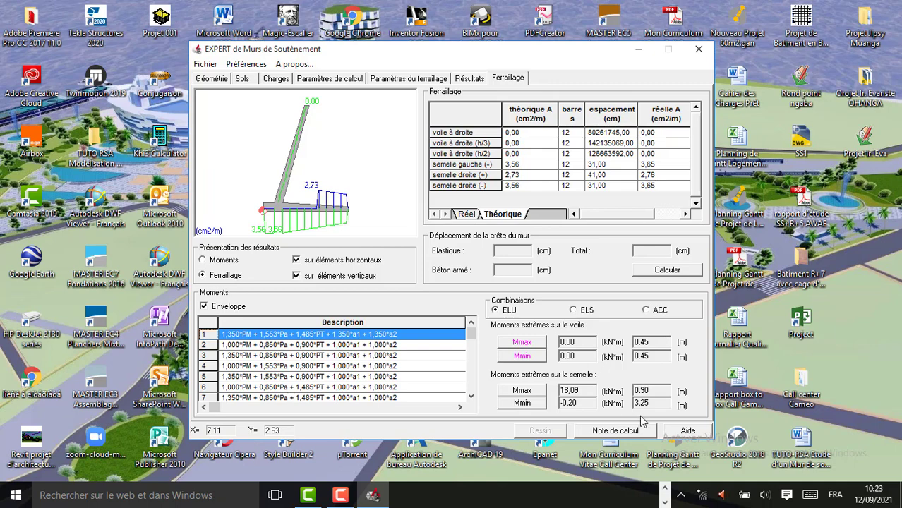
# Step: Generate the calculation note (Note de calcul) in Word and read through its calculation parameters and geometry sections
pyautogui.click(617, 433)
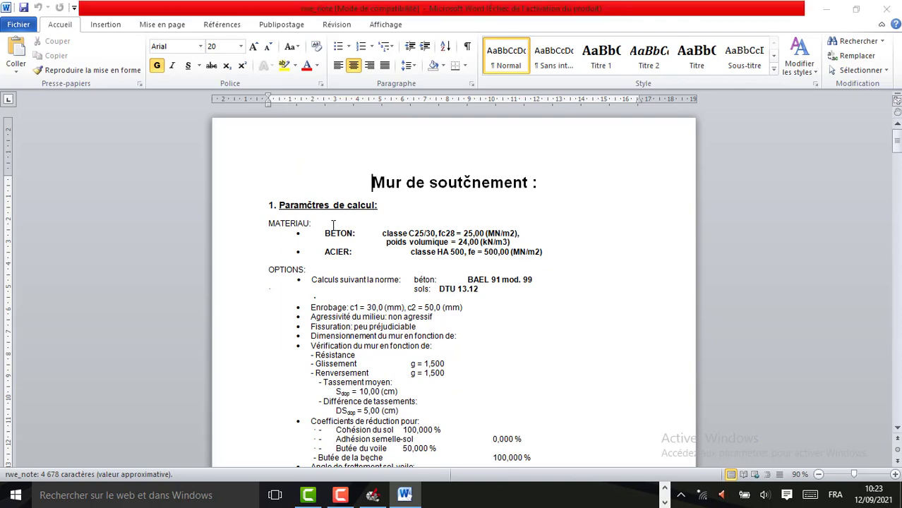
pyautogui.click(610, 96)
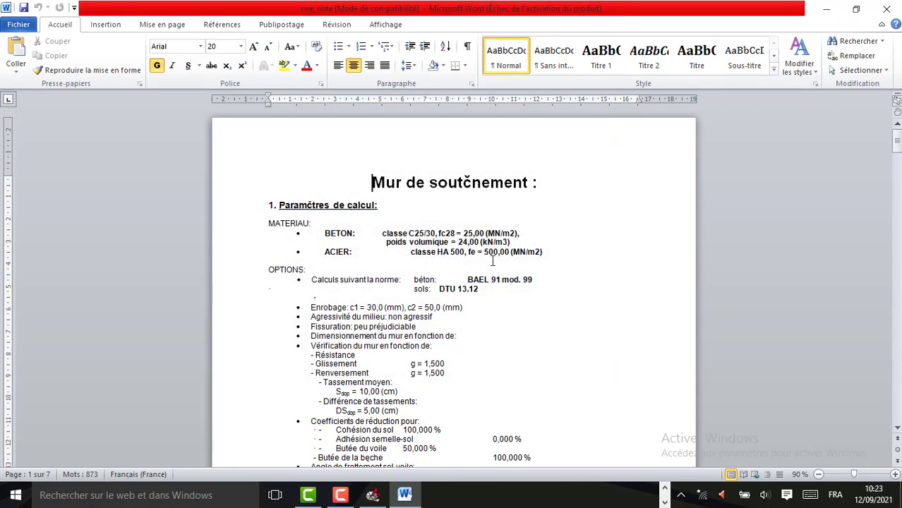
pyautogui.scroll(-1, 369, 236)
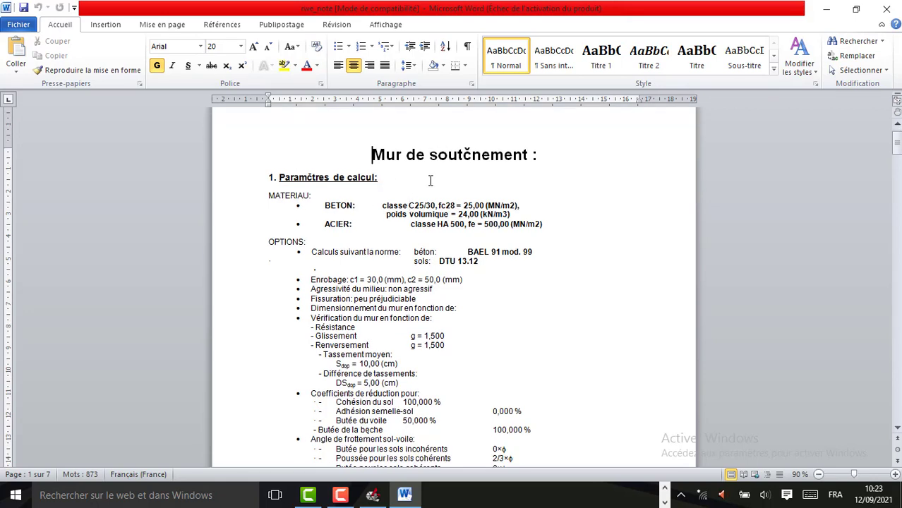
pyautogui.scroll(-1, 416, 223)
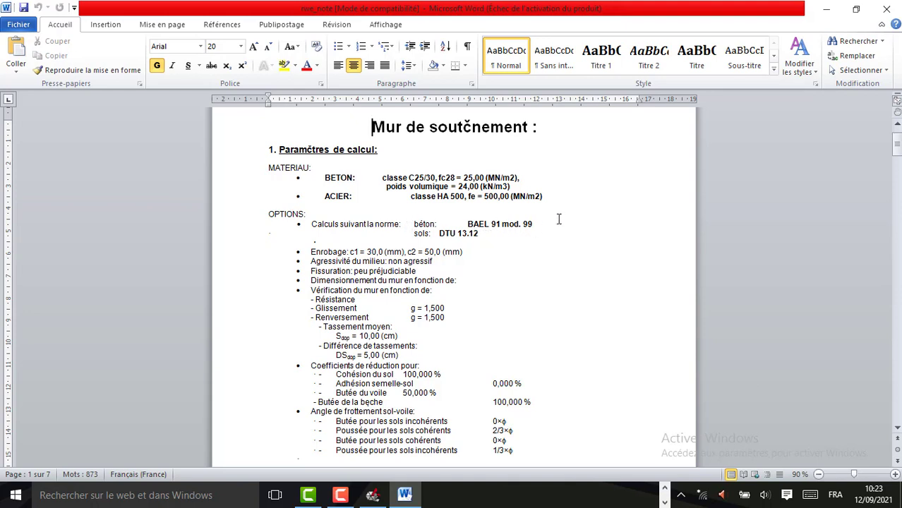
pyautogui.scroll(-1, 489, 237)
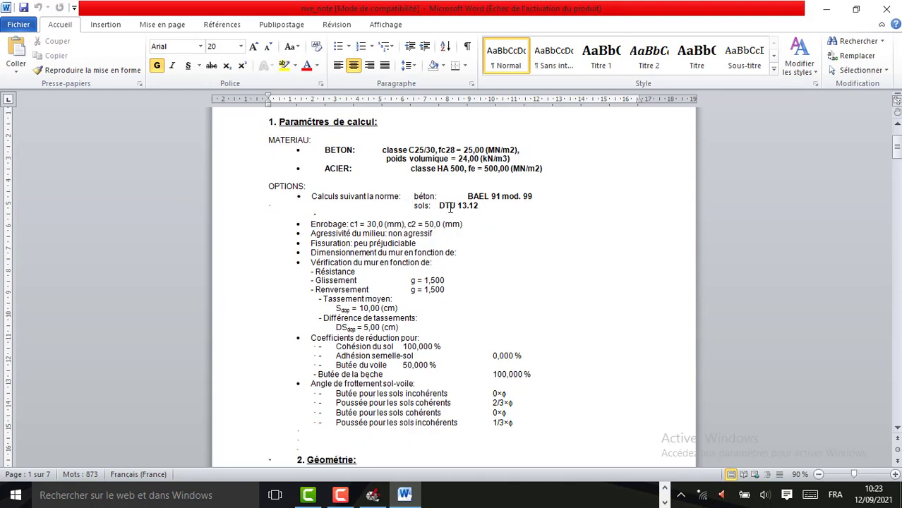
pyautogui.scroll(-1, 389, 231)
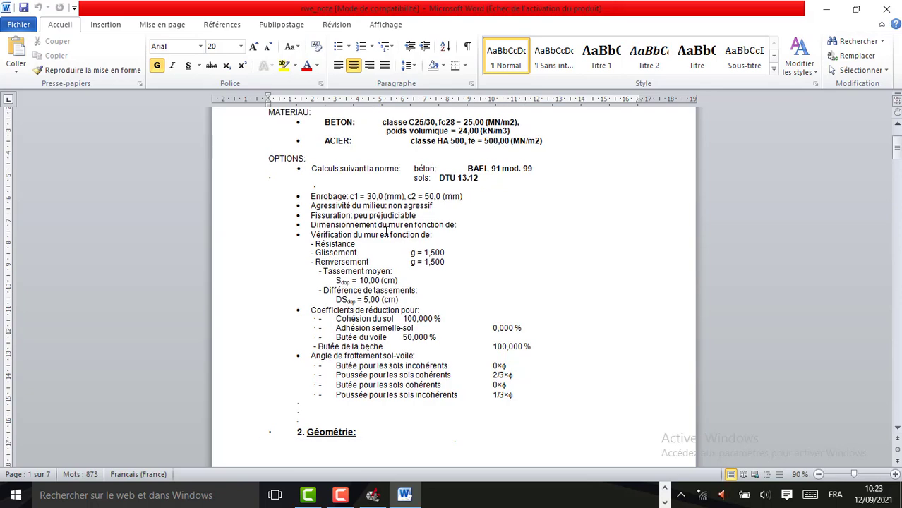
pyautogui.scroll(-10, 374, 235)
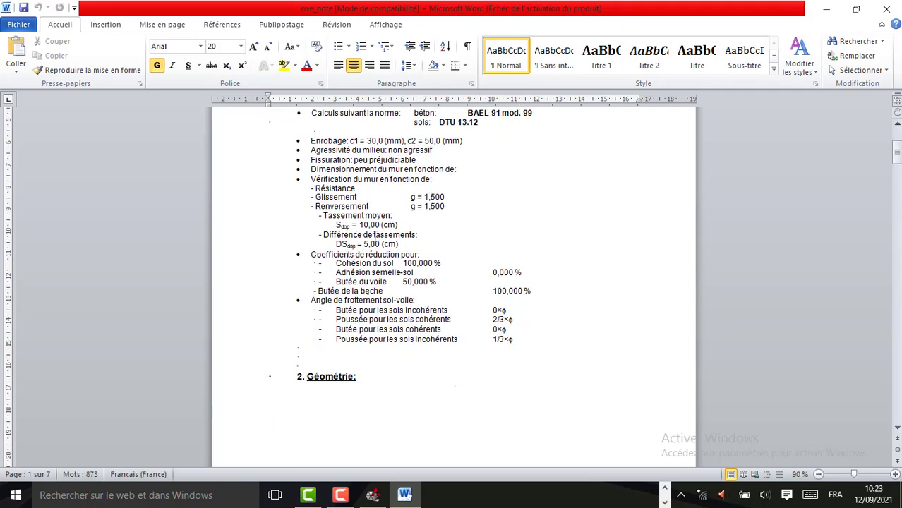
pyautogui.scroll(-6, 370, 236)
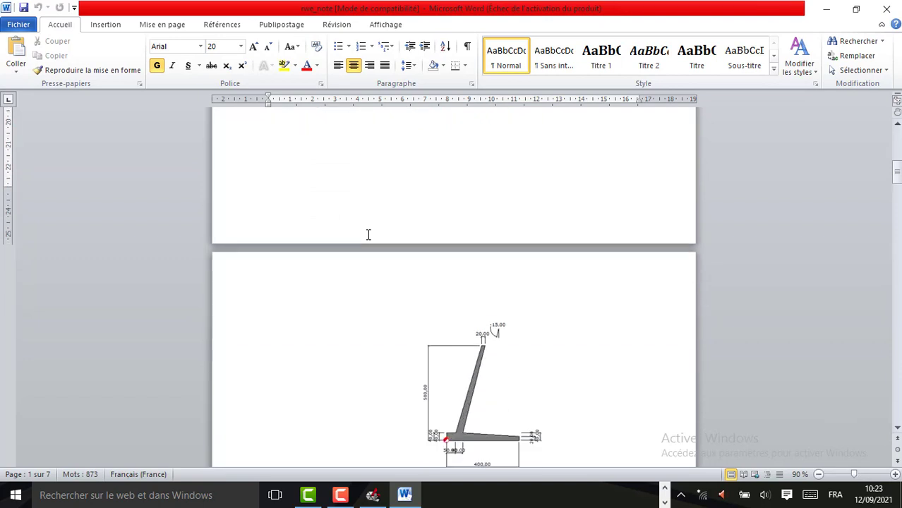
pyautogui.scroll(7, 381, 276)
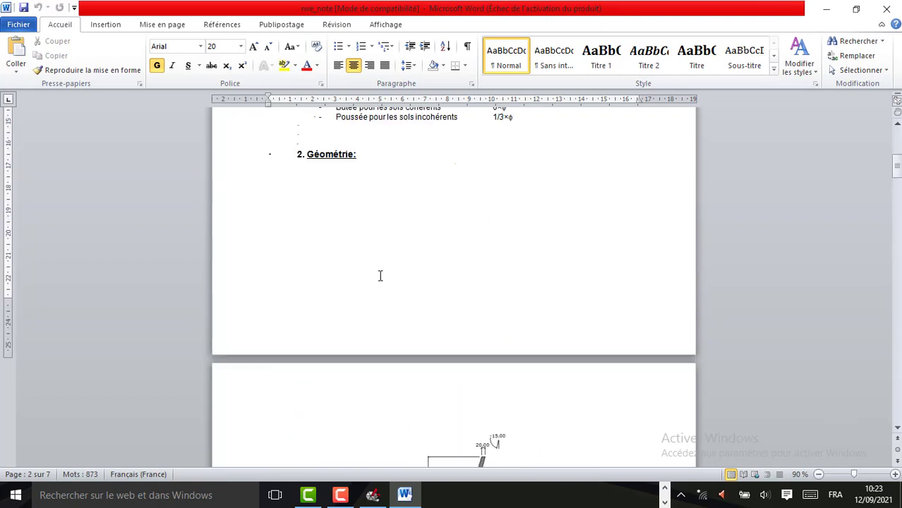